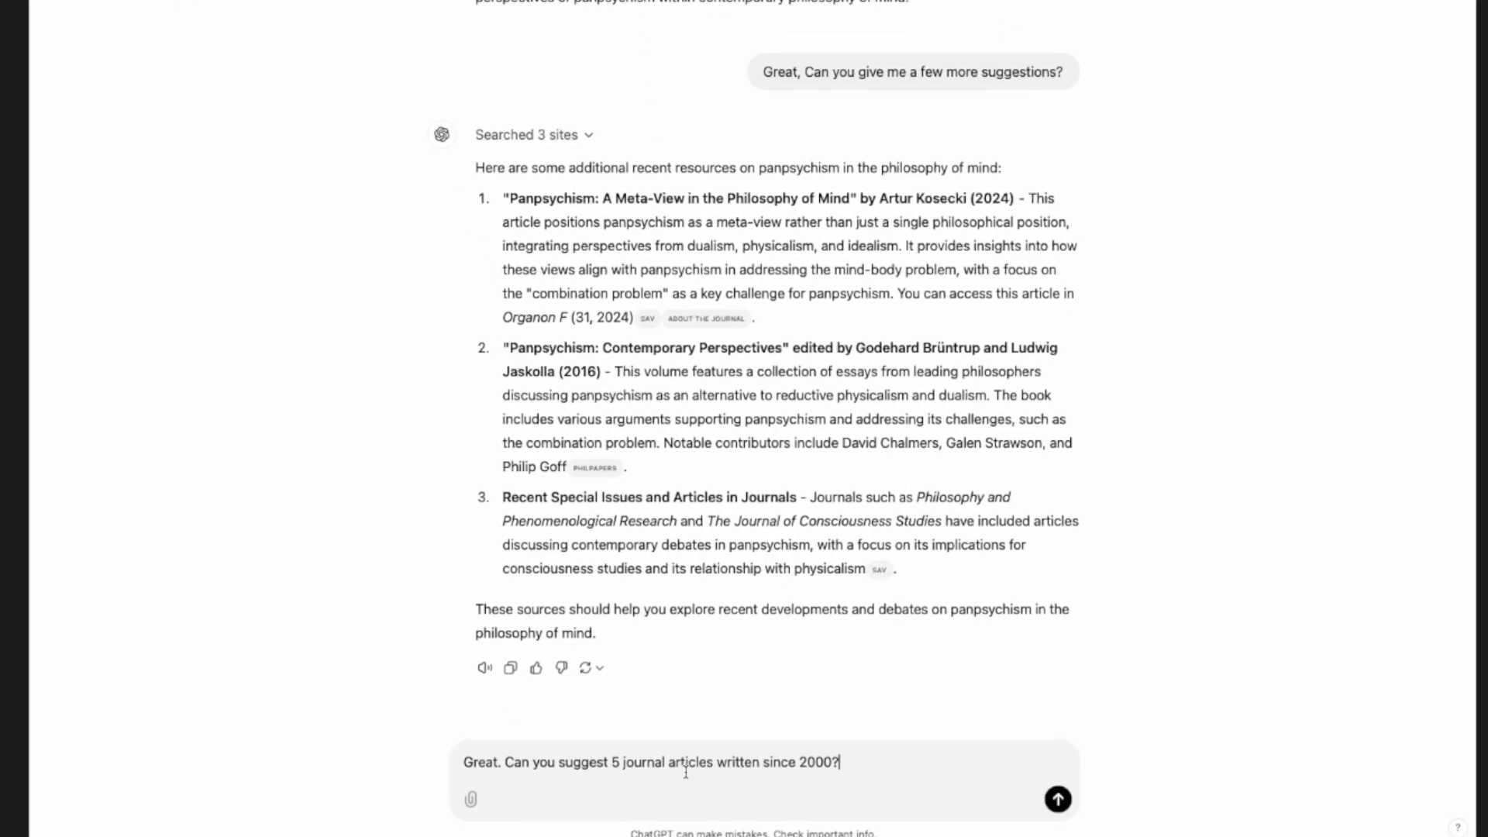
# - Request 5 journal articles written since 2000, followed by a brief, roughly 300-word summary of each article
pyautogui.press('Return')
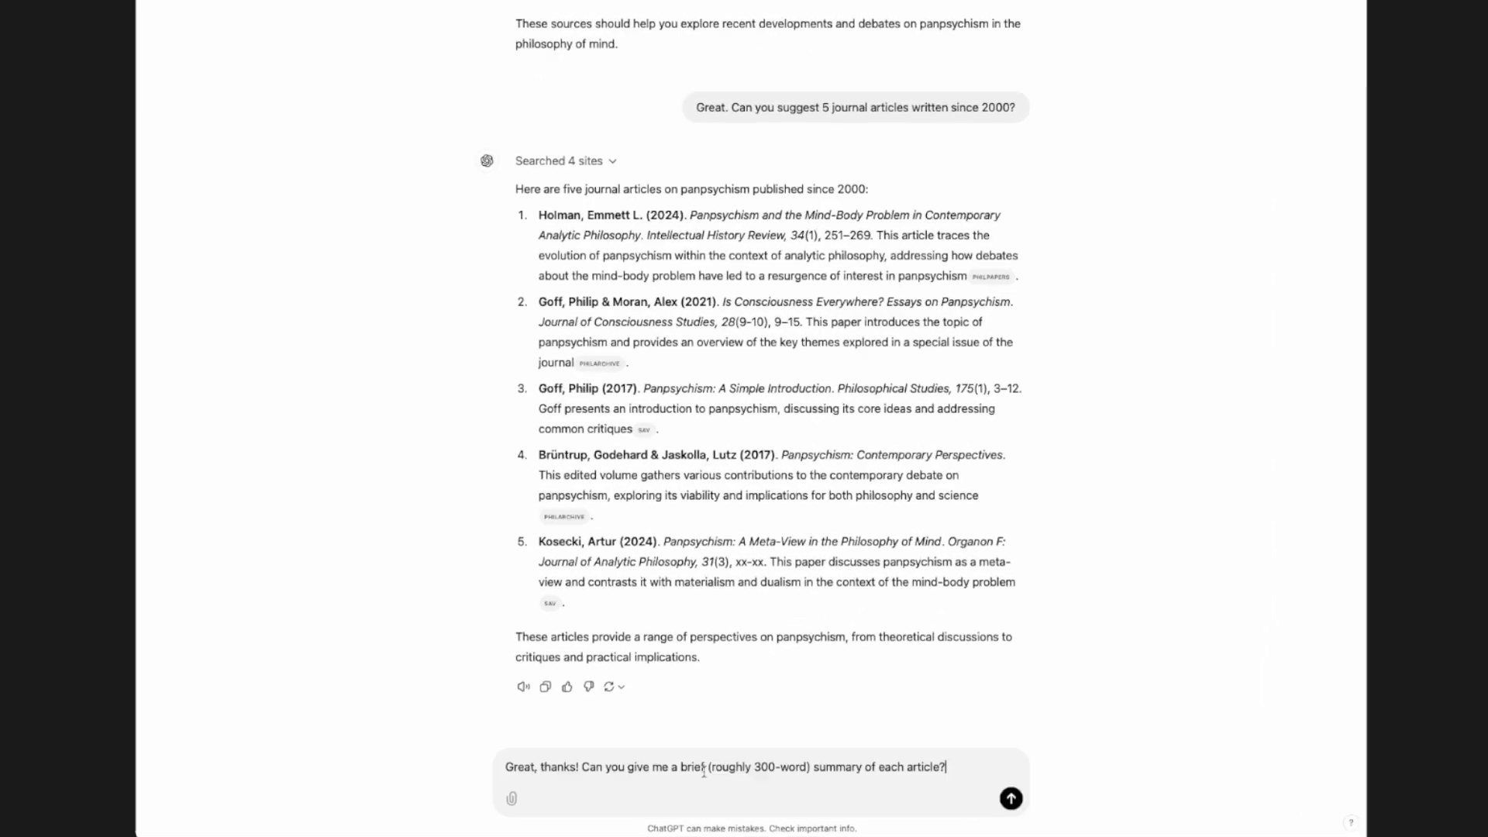
pyautogui.press('Return')
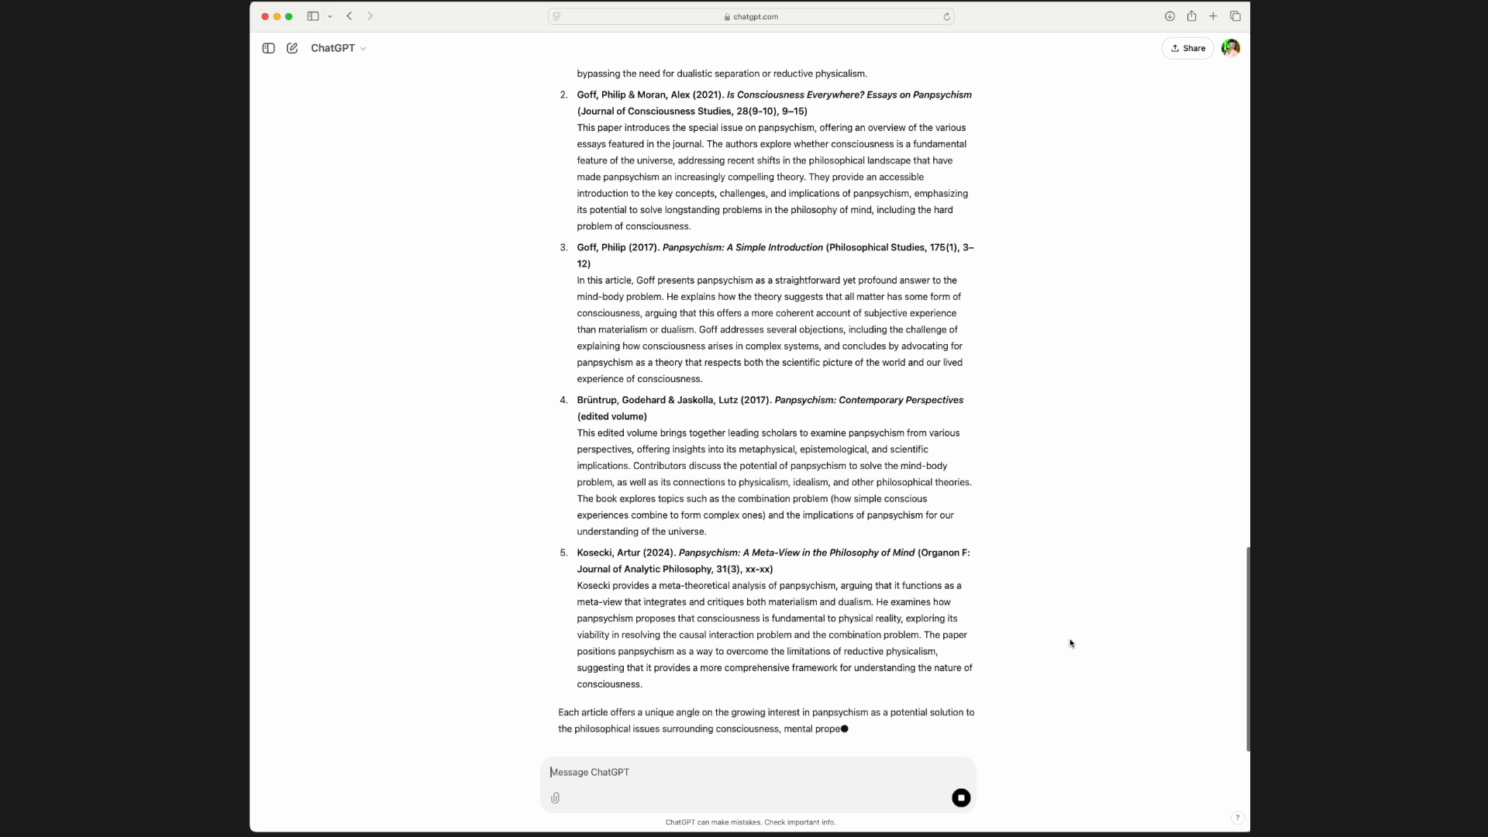
pyautogui.scroll(4, 1070, 643)
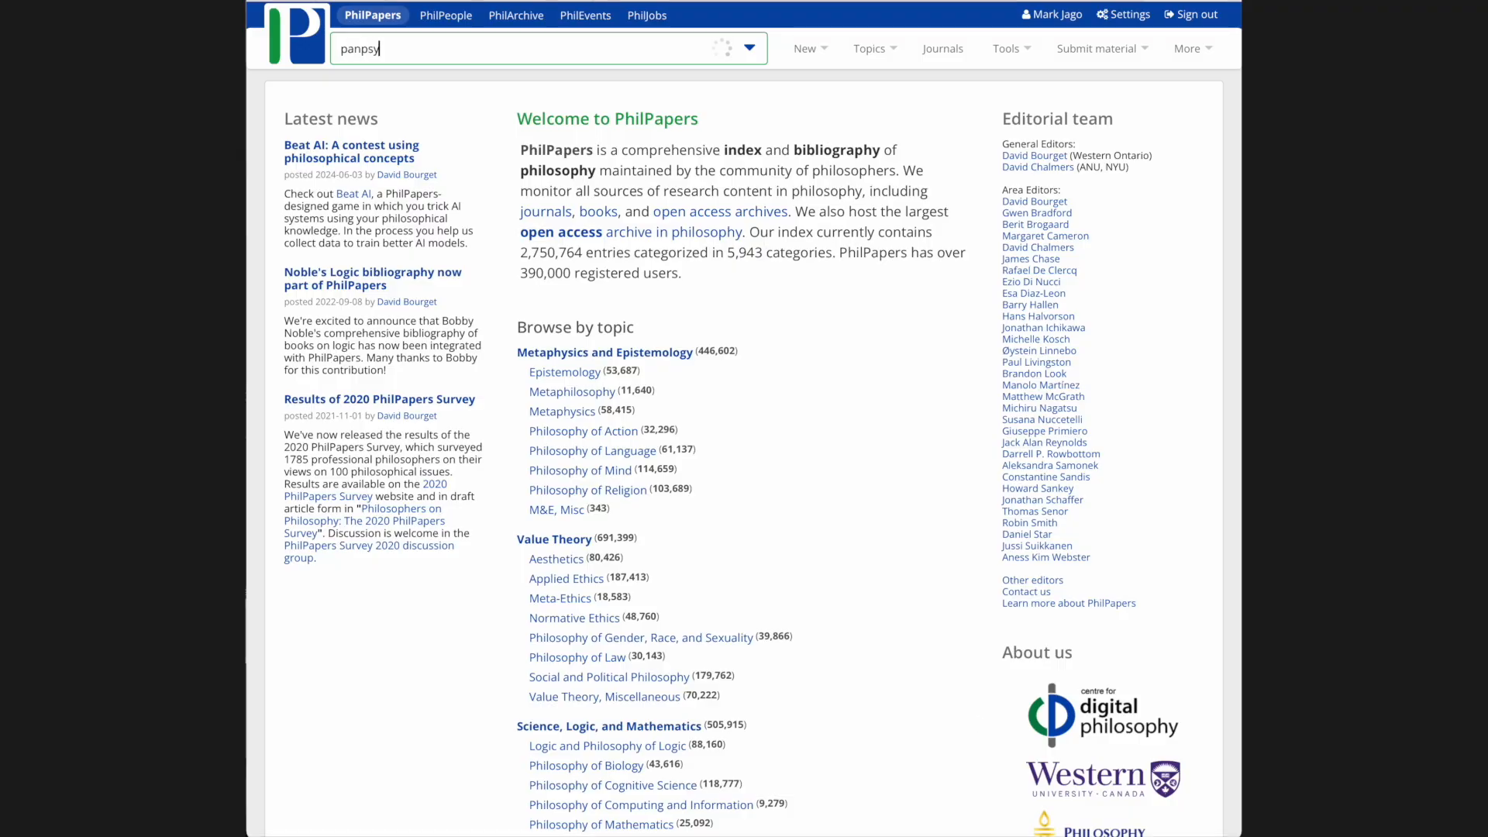
# - Search PhilPapers for "panpsychism" and open the Panpsychism bibliography in Philosophy of Mind
pyautogui.write('chism')
pyautogui.press('Return')
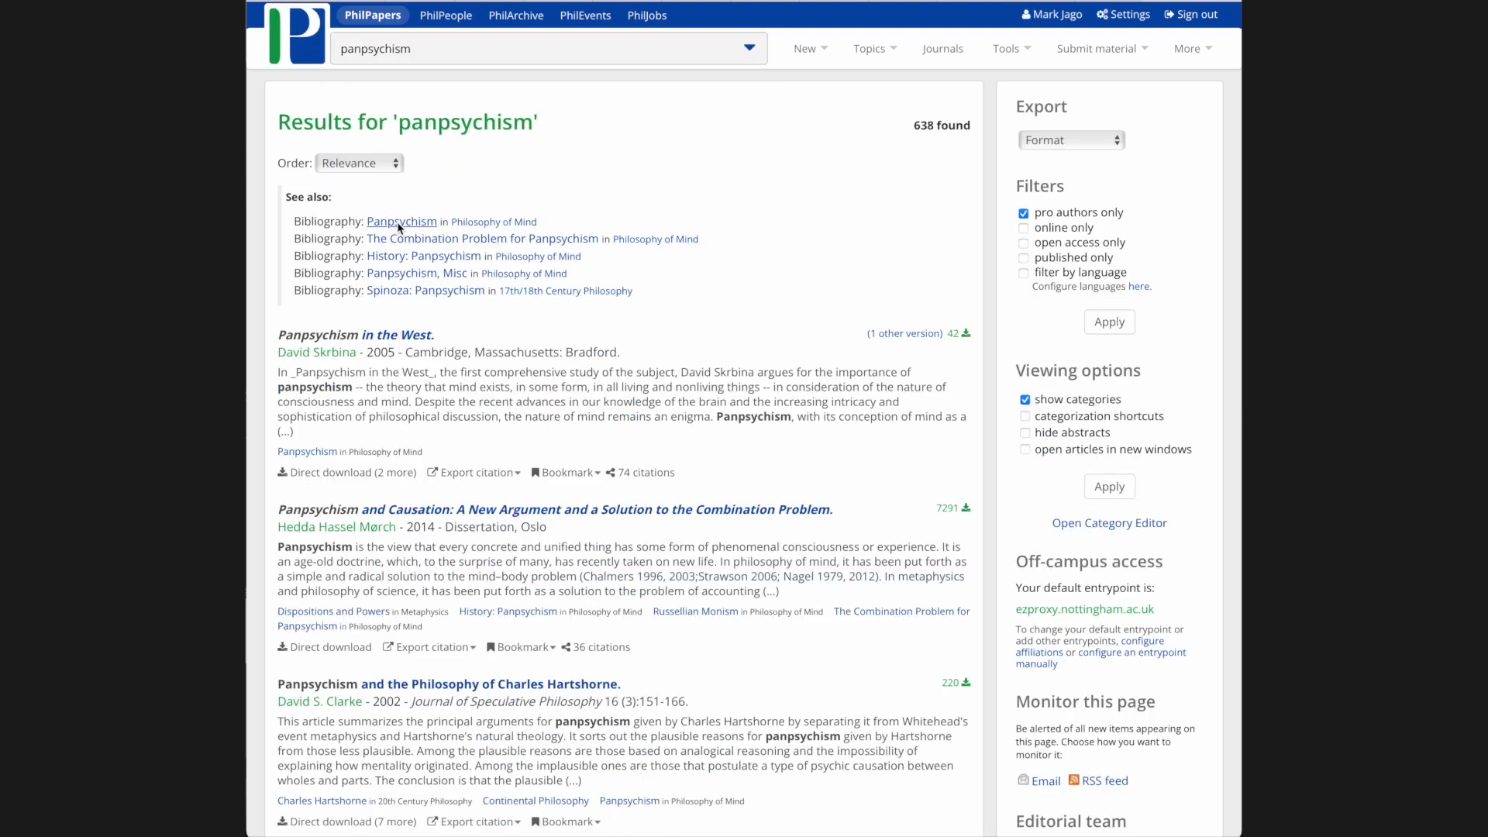
pyautogui.click(400, 227)
# - Order the Panpsychism bibliography by publication year and look through the listed entries
pyautogui.click(367, 612)
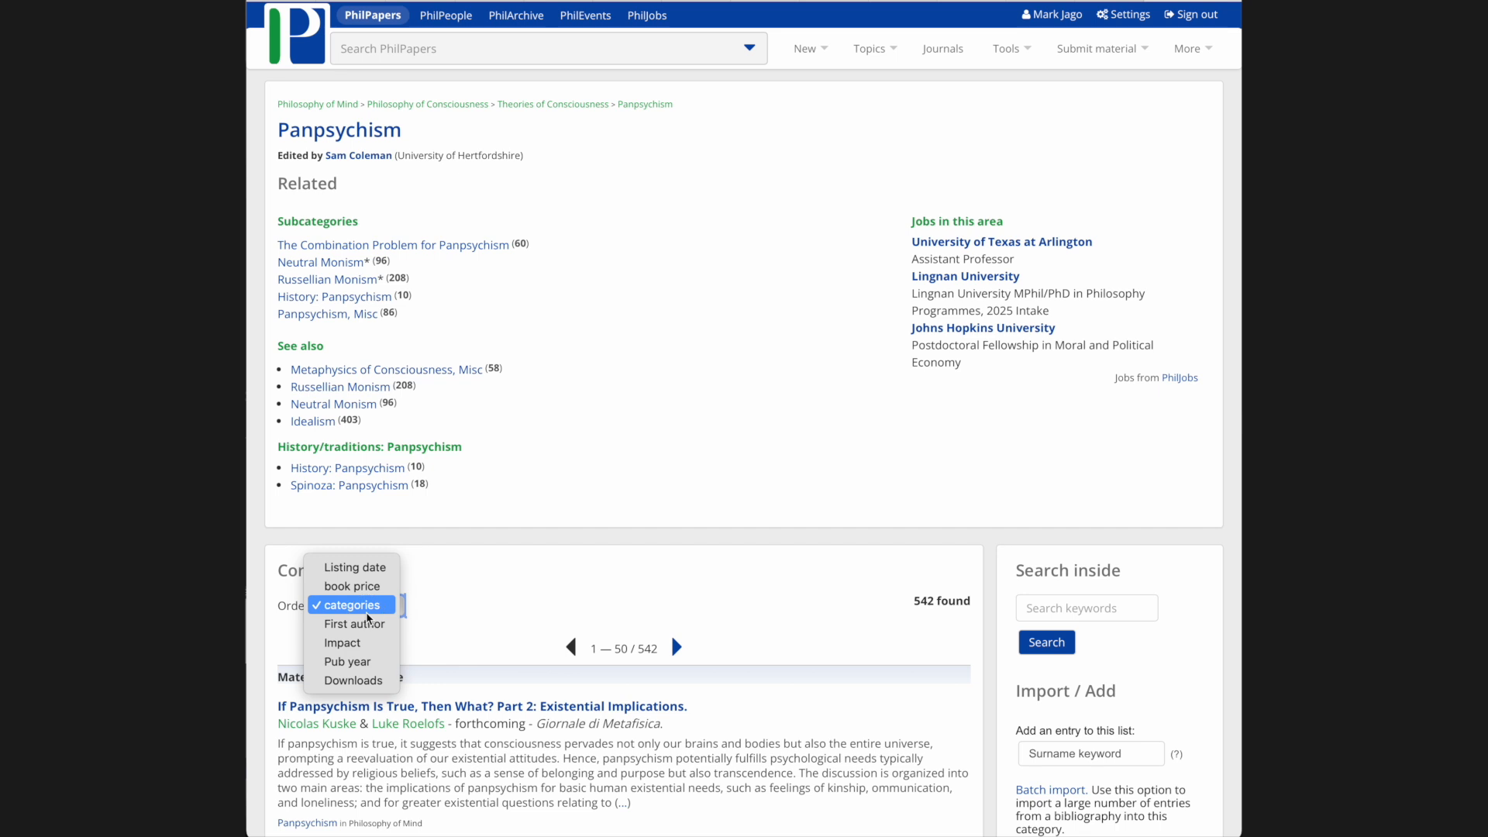
pyautogui.click(358, 663)
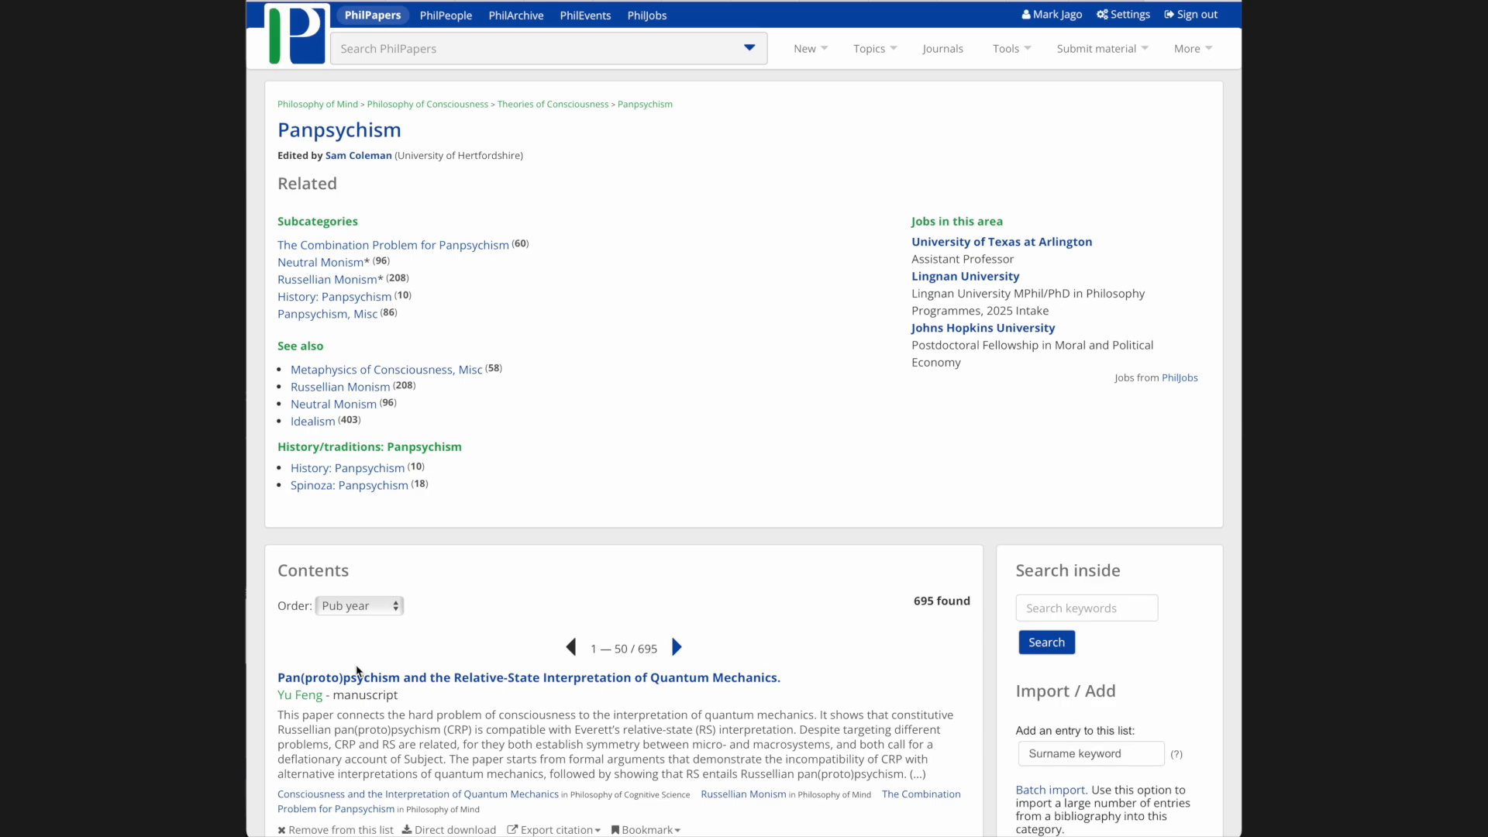
pyautogui.scroll(-3, 357, 668)
pyautogui.scroll(-10, 357, 668)
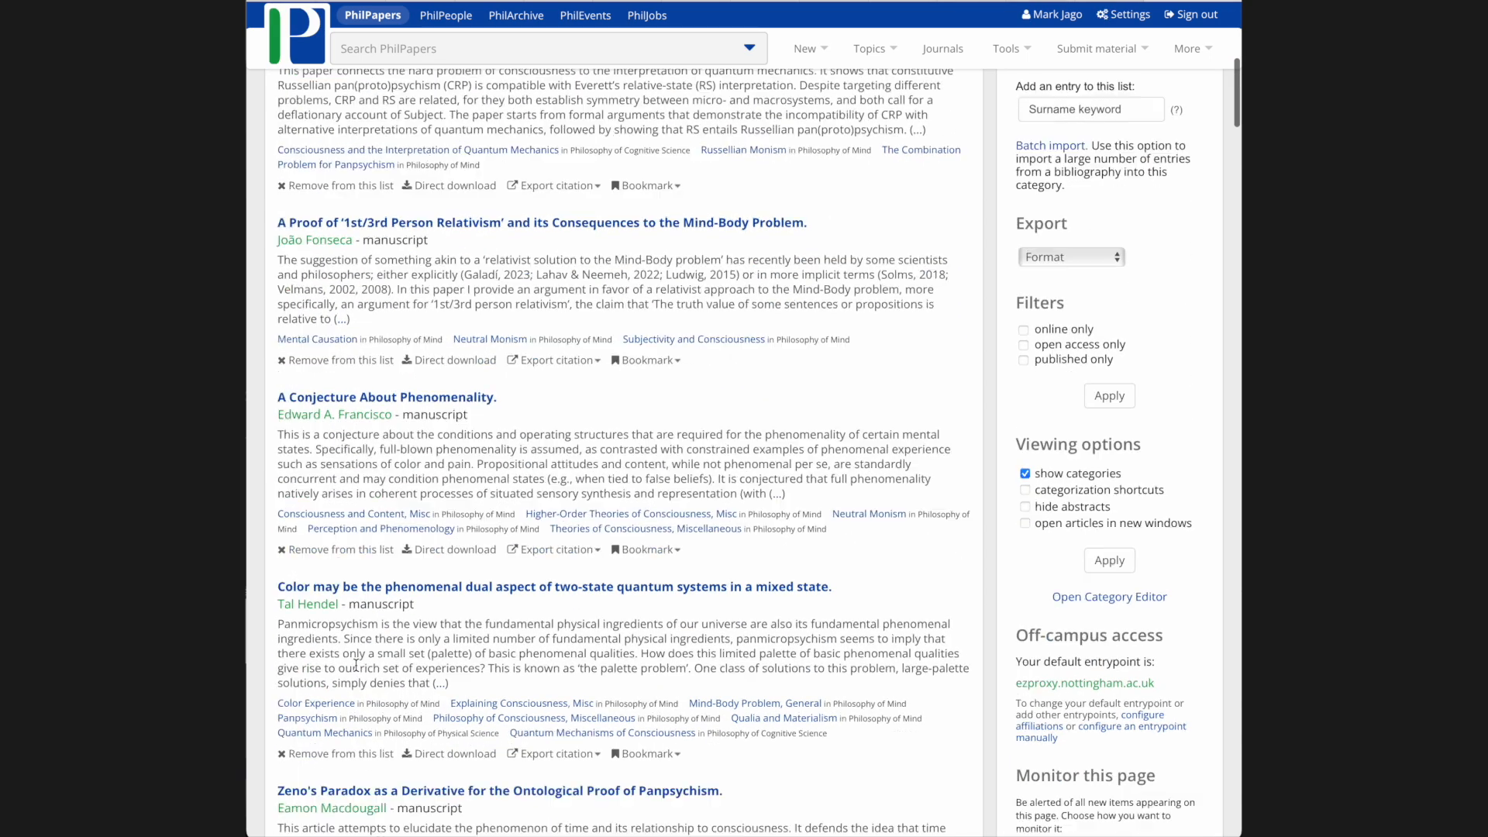
pyautogui.scroll(-13, 355, 665)
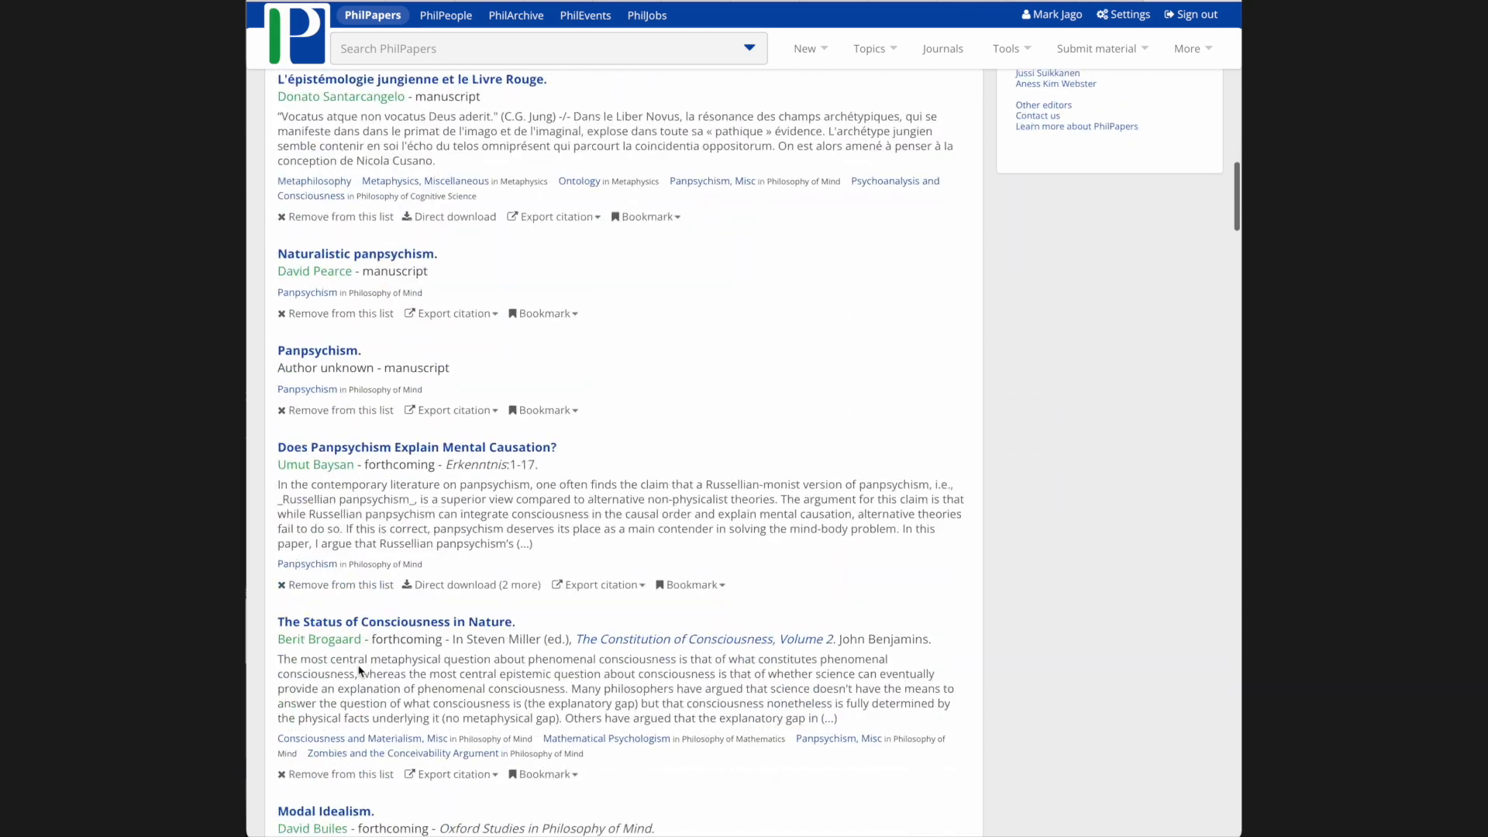
pyautogui.scroll(20, 359, 670)
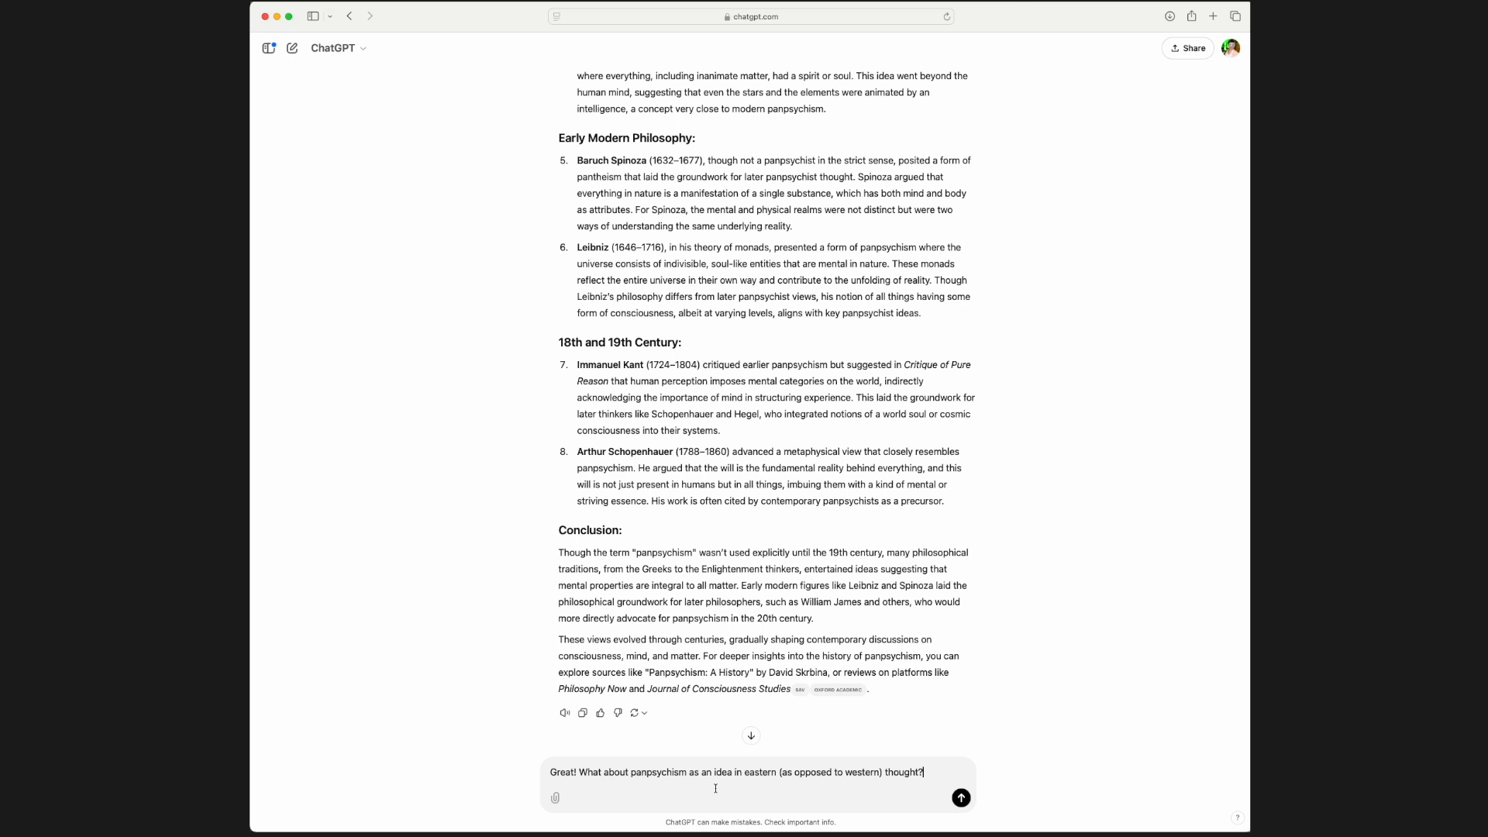
# - Ask ChatGPT about panpsychism in eastern as opposed to western thought, and for a contemporary article or encyclopedia entry detailing it
pyautogui.press('Return')
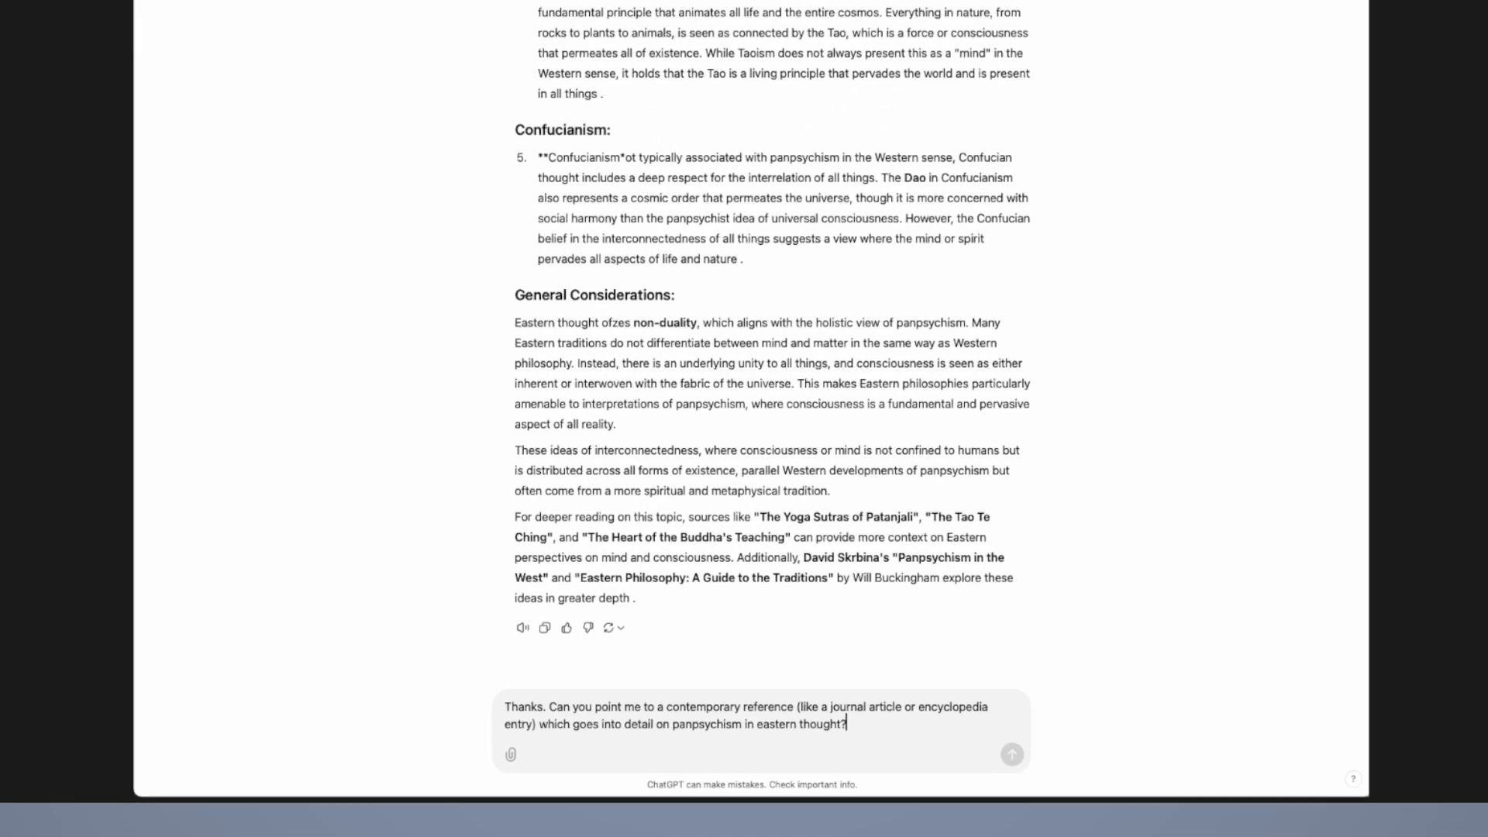
pyautogui.press('Return')
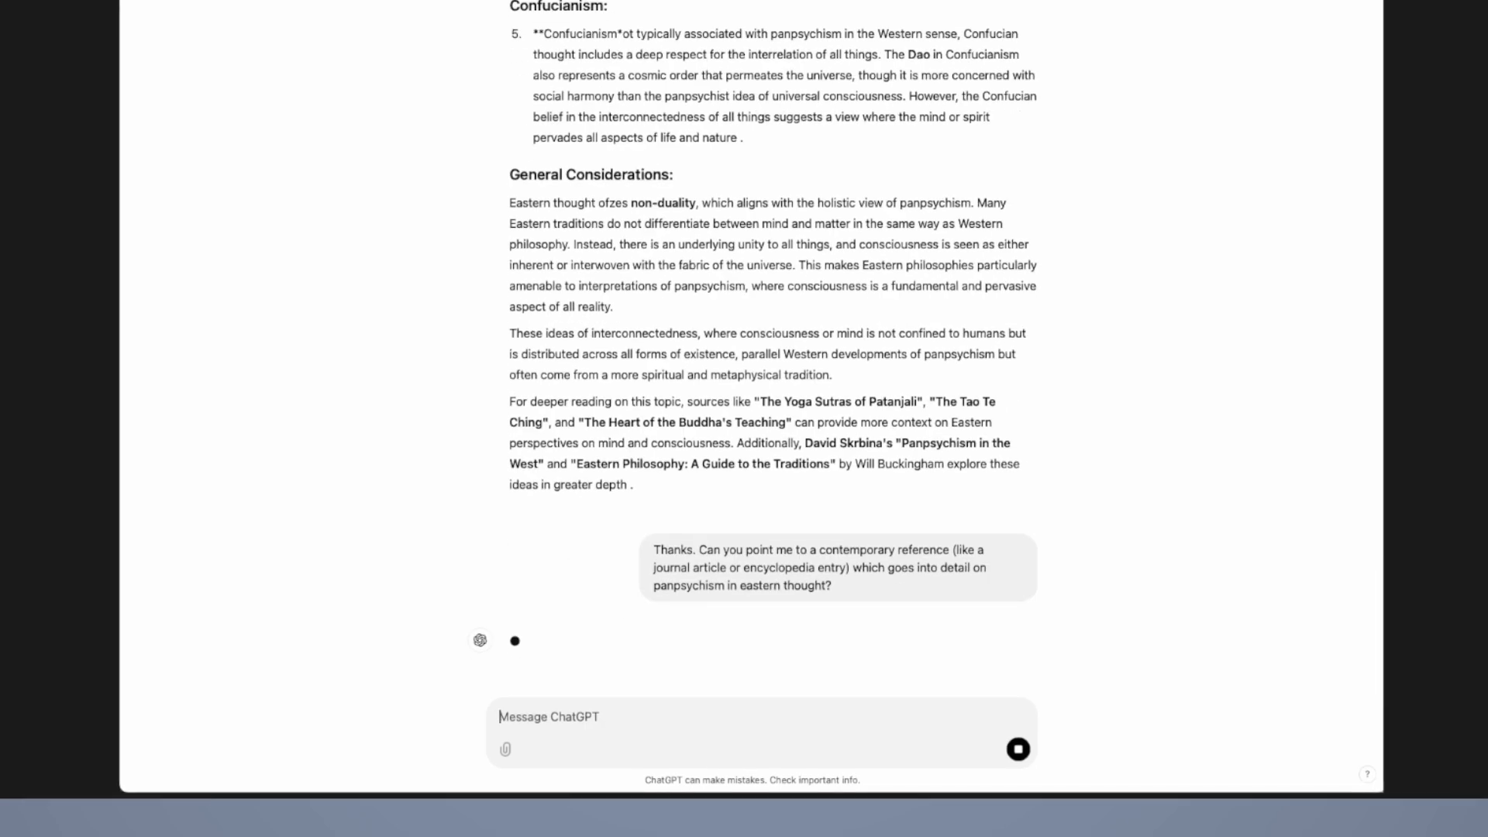
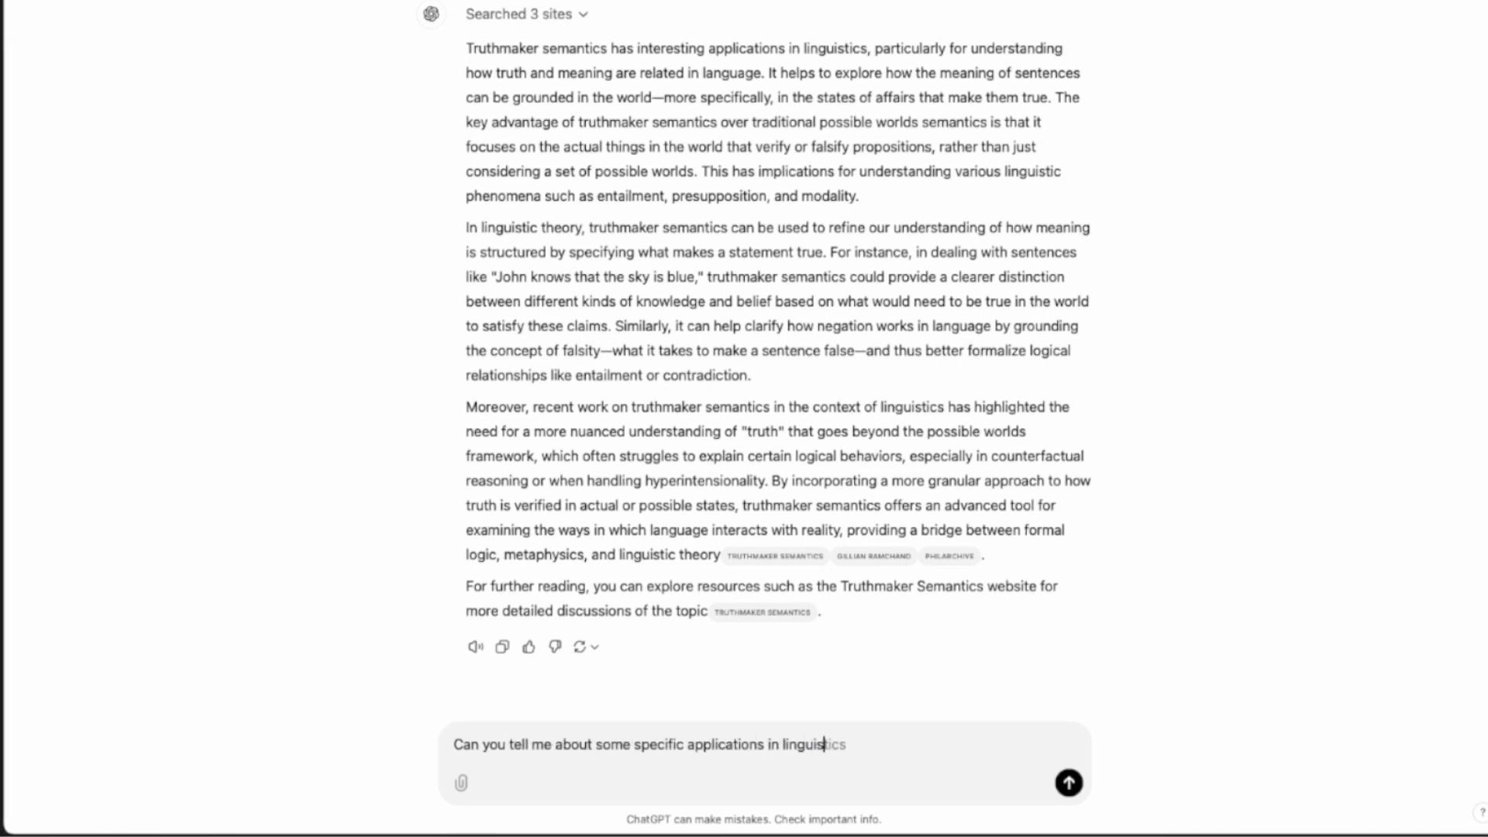
# - Ask for specific applications of truthmaker semantics in linguistics and inspect the sources cited under each section of the answer
pyautogui.press('Return')
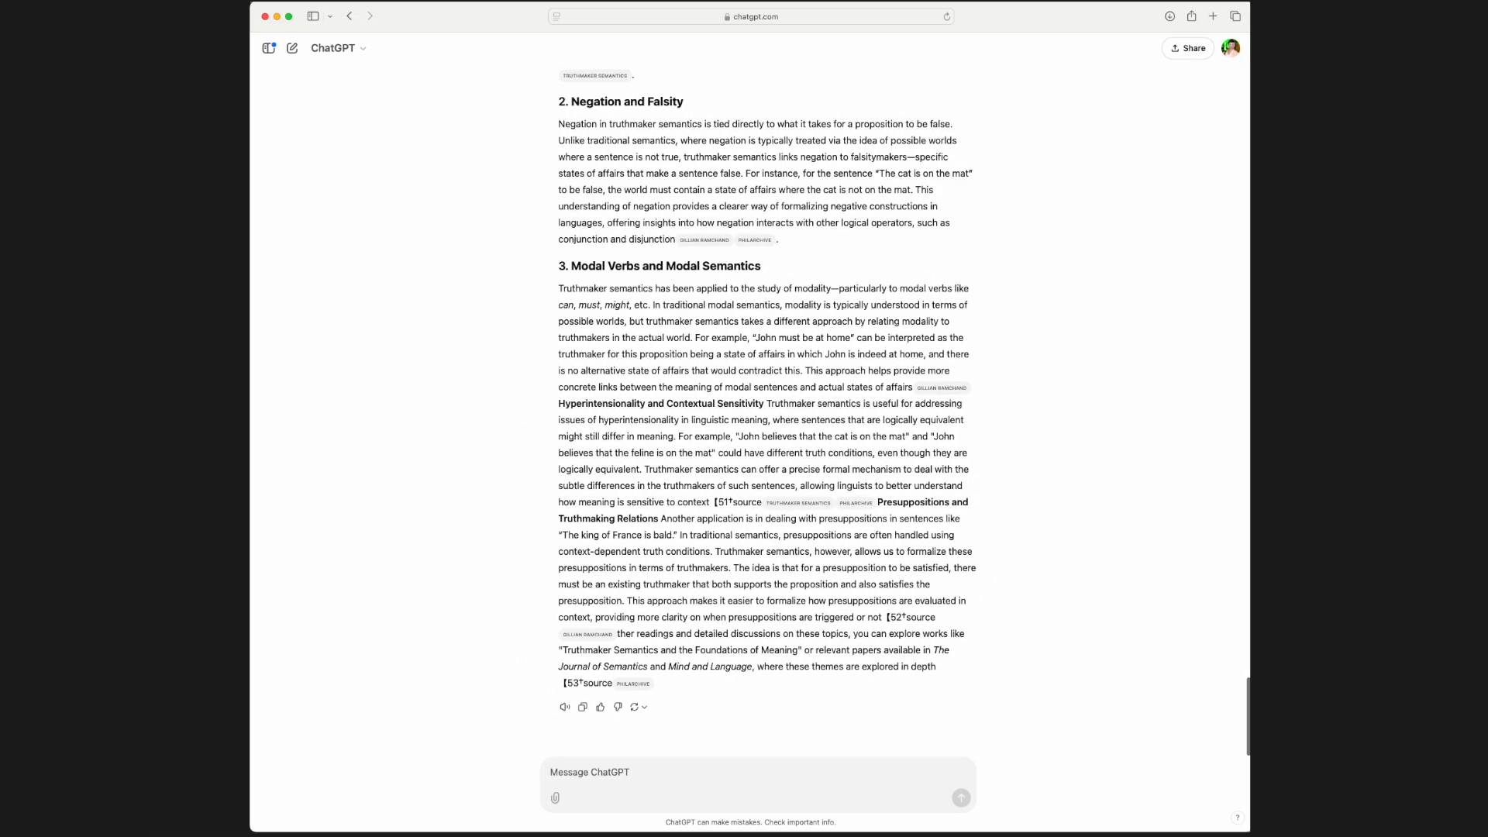
pyautogui.scroll(5, 1053, 488)
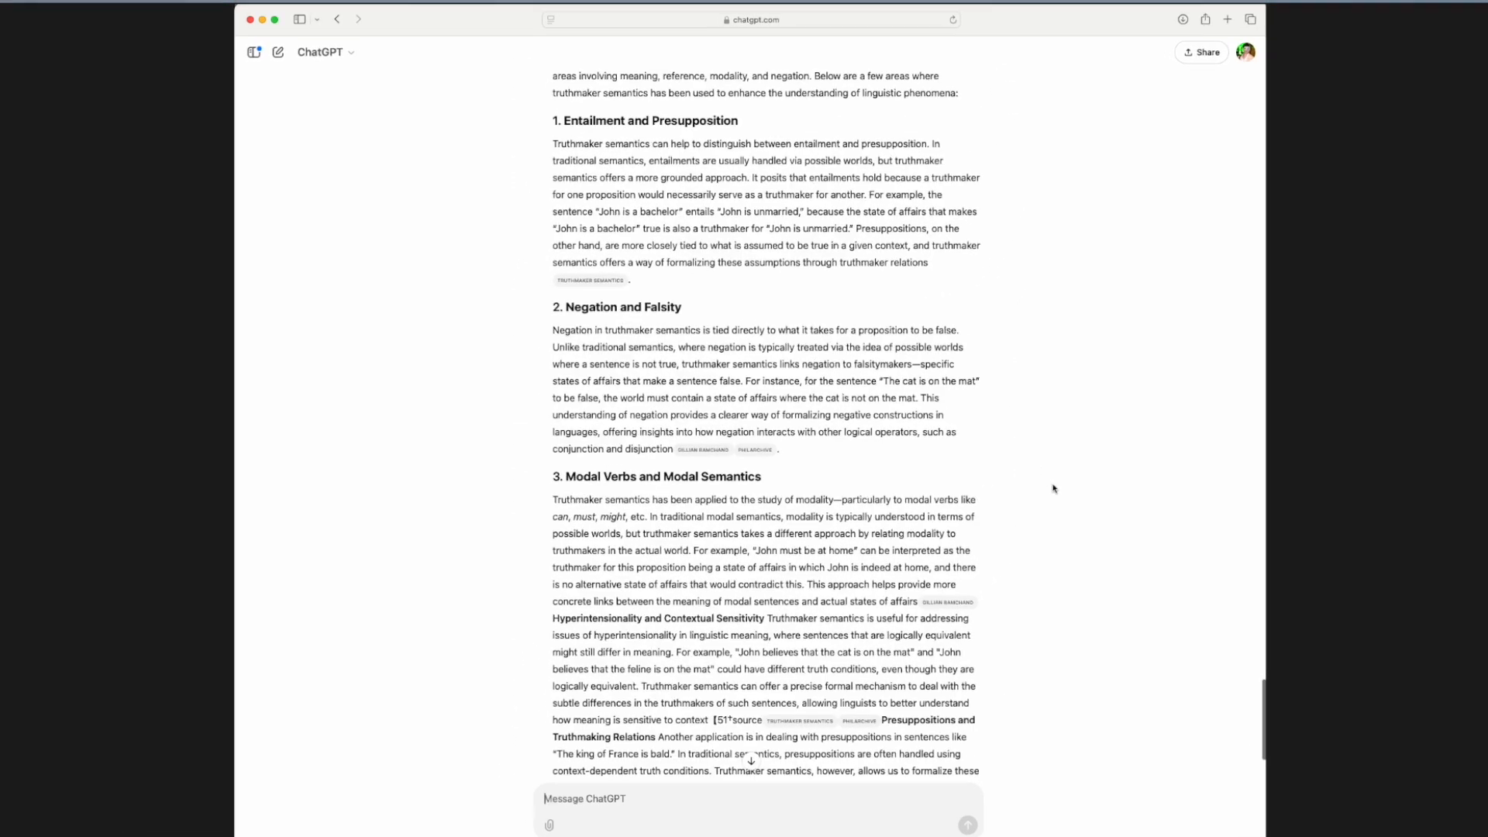
pyautogui.moveTo(627, 271)
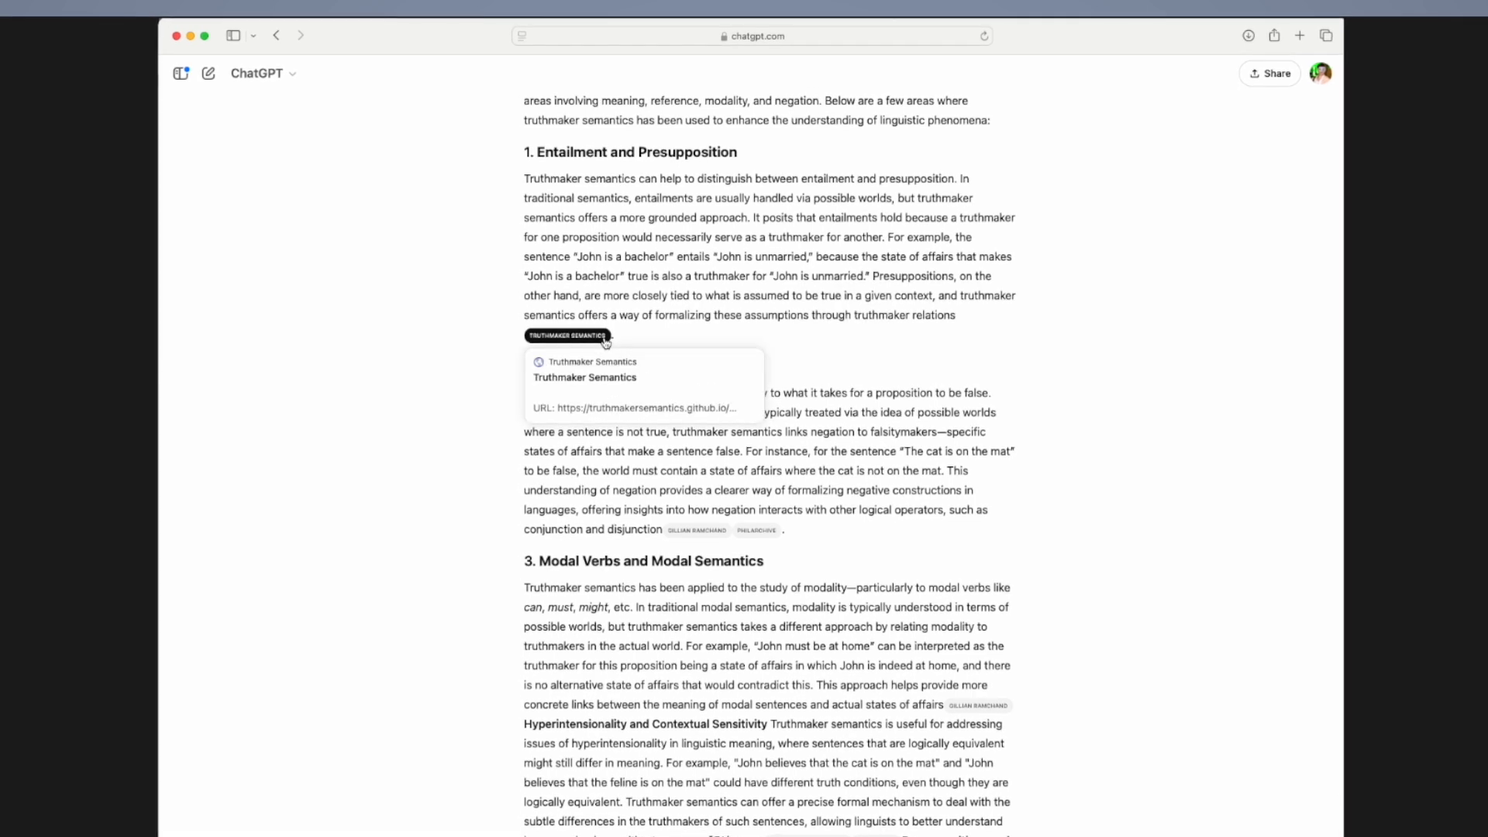
pyautogui.scroll(1, 605, 338)
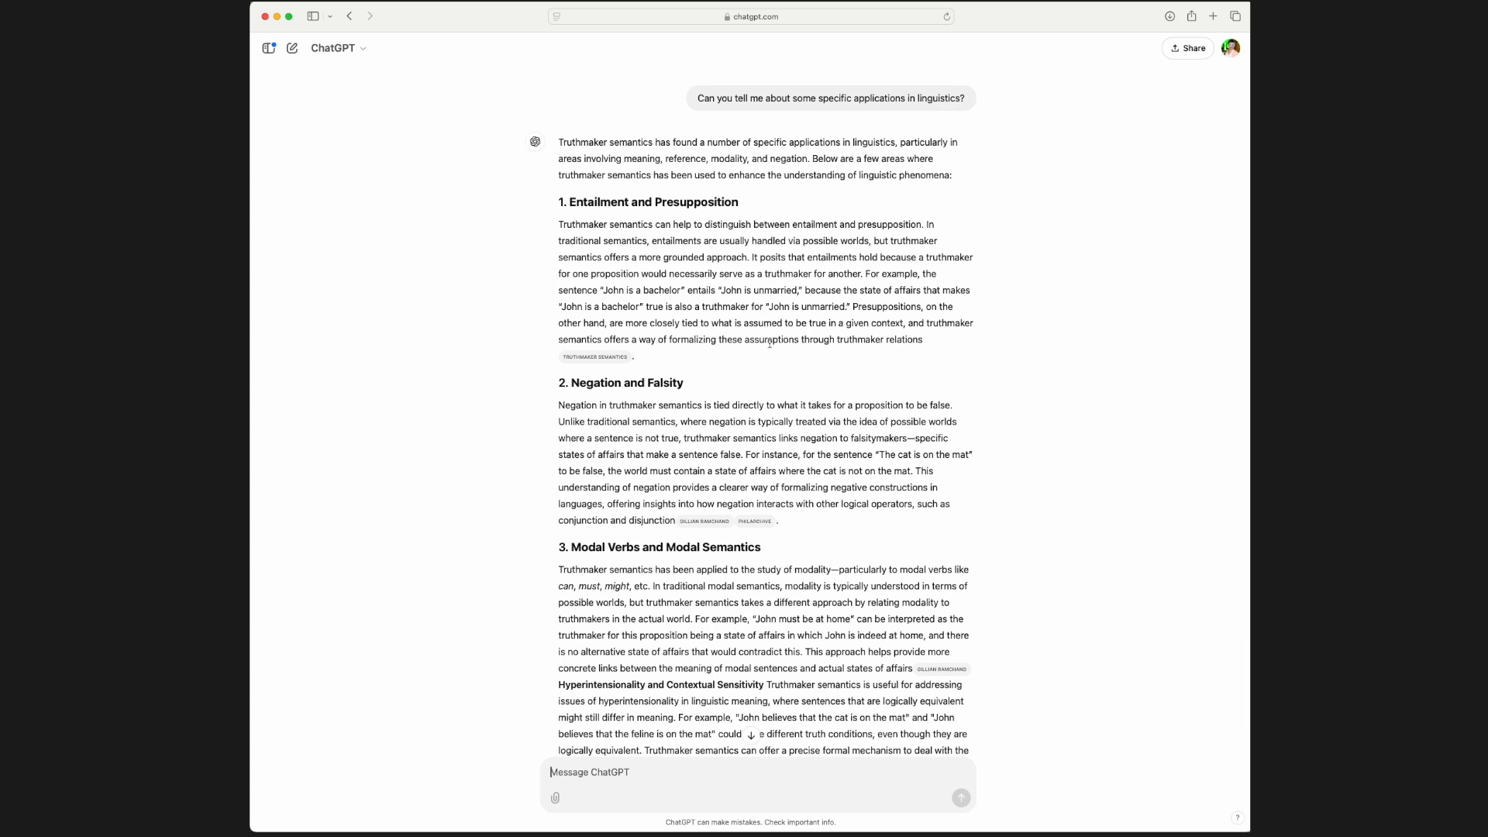
pyautogui.moveTo(765, 521)
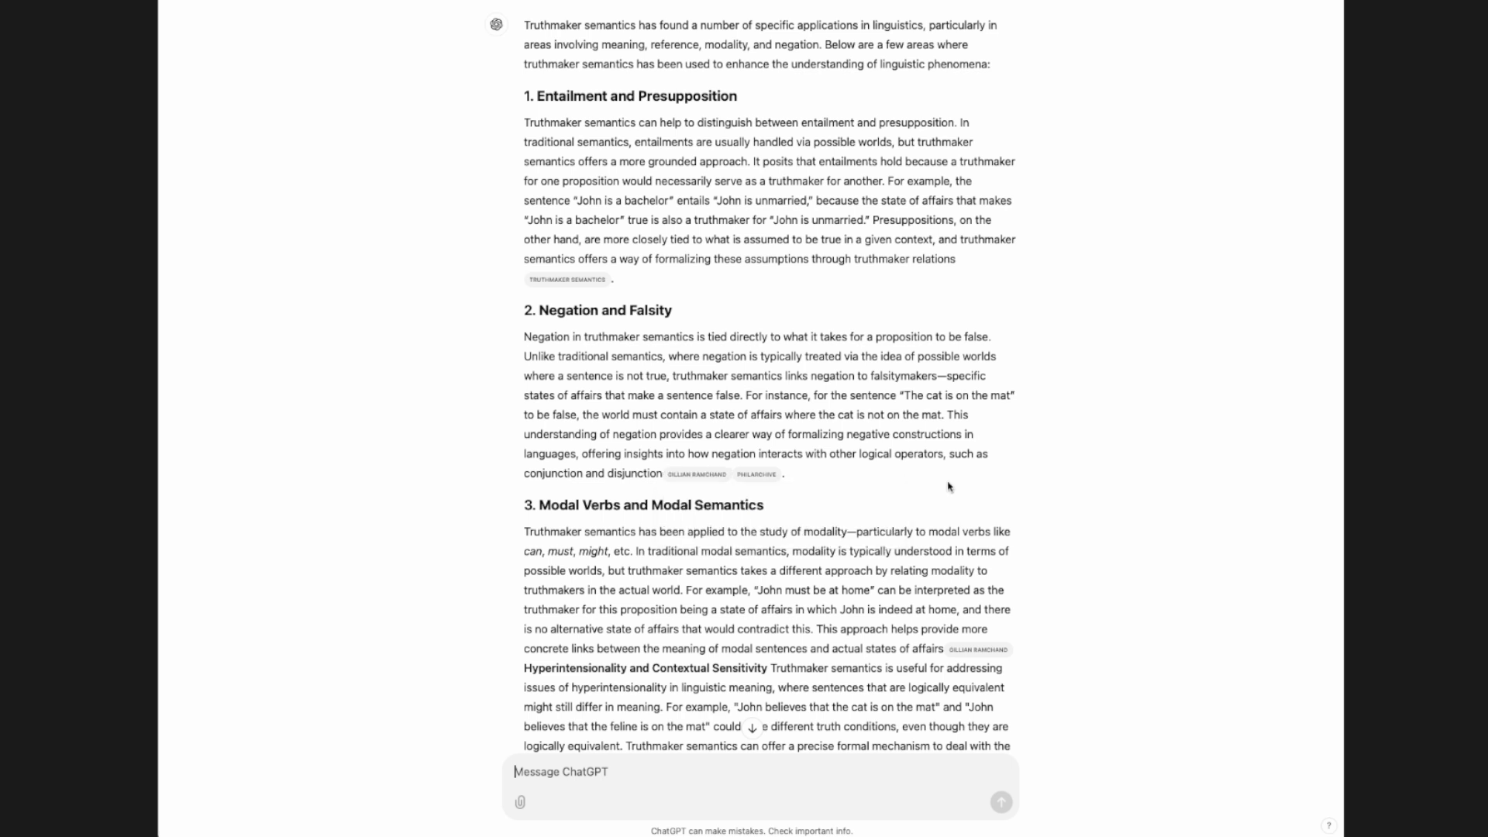
pyautogui.scroll(-2, 949, 487)
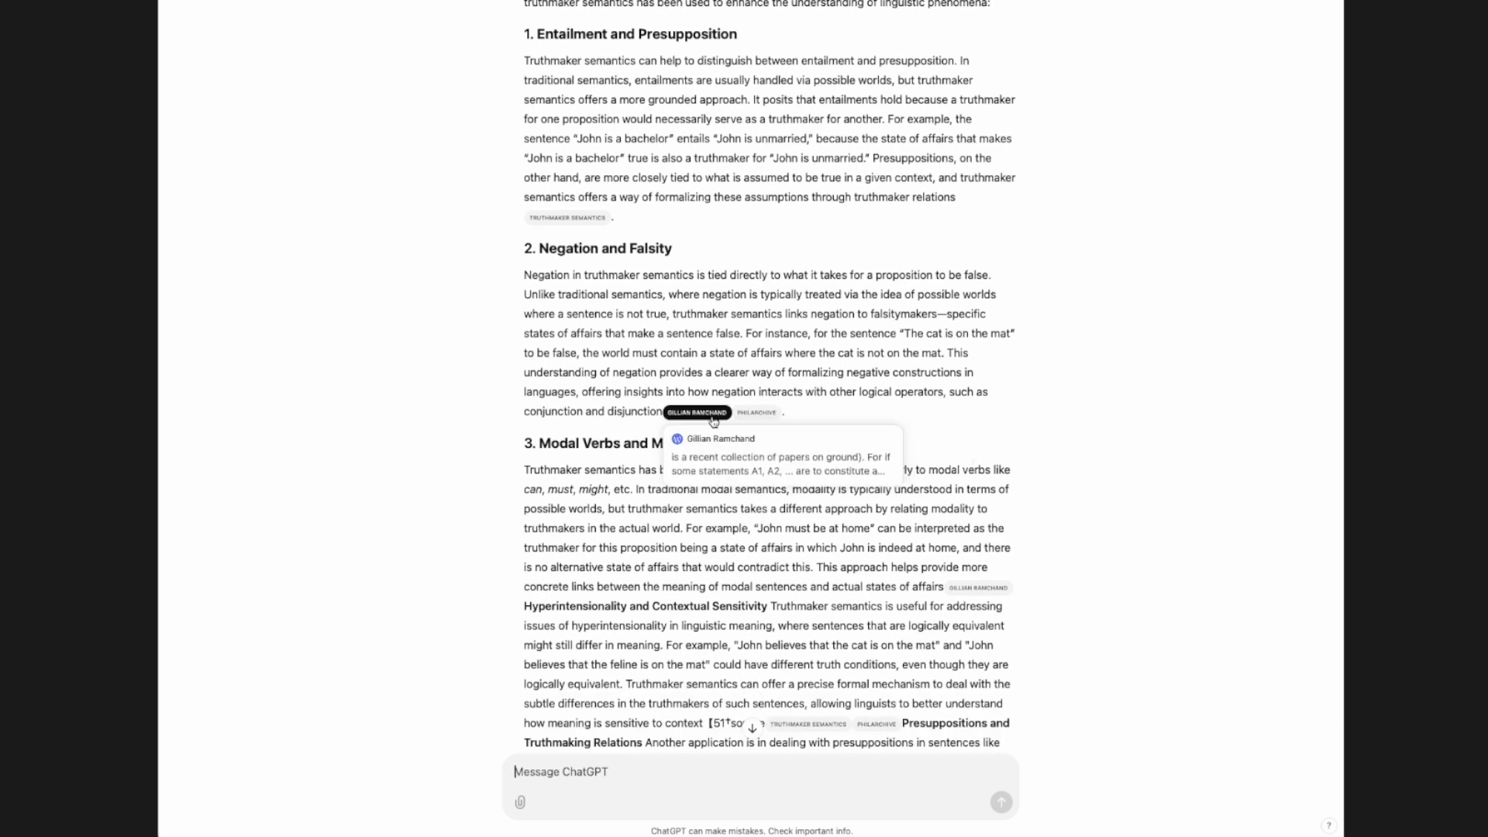
pyautogui.scroll(-5, 915, 443)
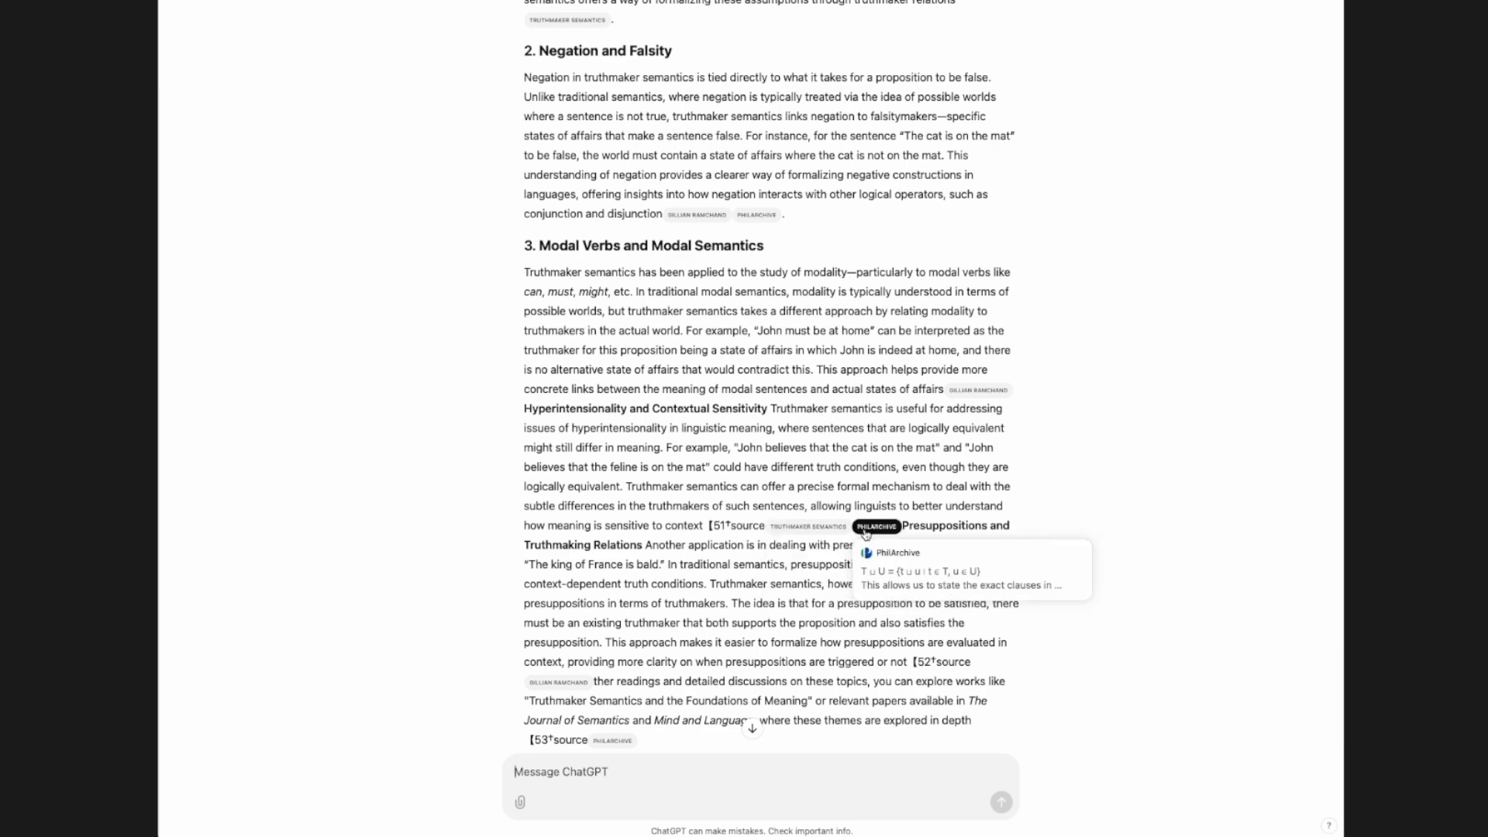
pyautogui.moveTo(1001, 398)
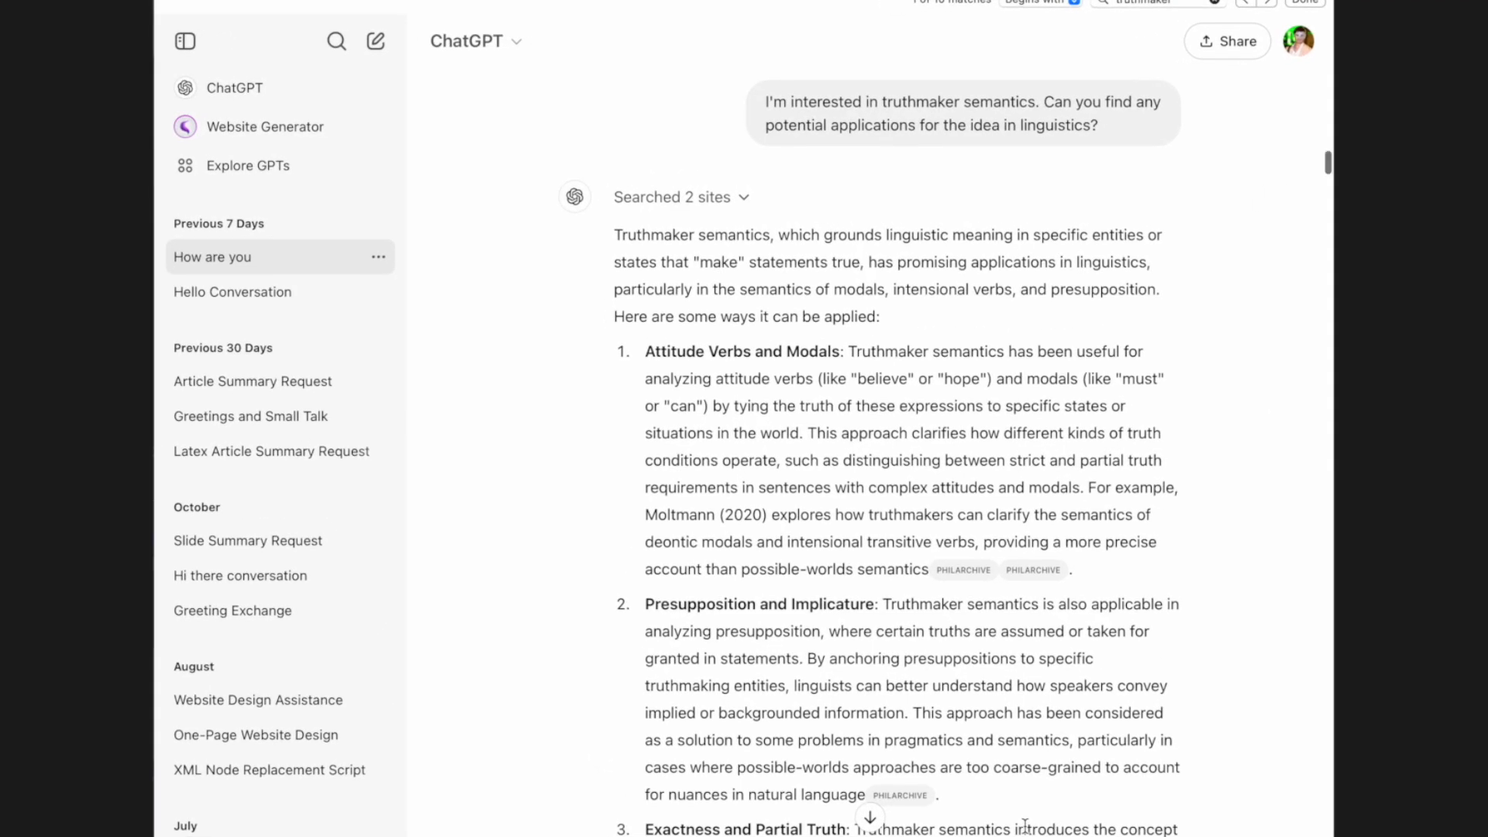
# - Review the "How are you" conversation's answer on applications of truthmaker semantics in linguistics, including its further reading suggestions
pyautogui.scroll(-5, 1025, 825)
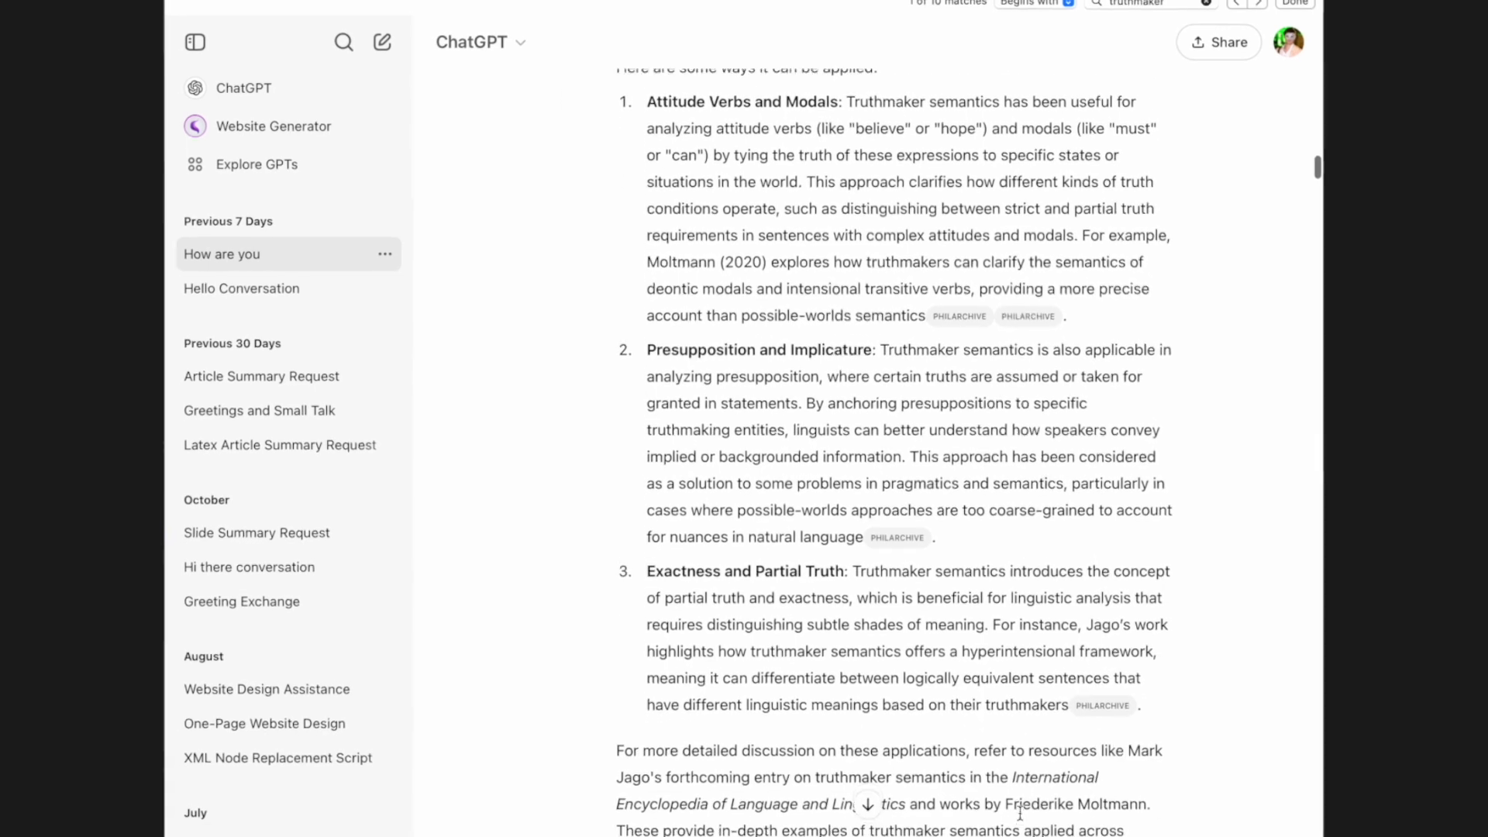
pyautogui.scroll(-2, 1020, 814)
pyautogui.moveTo(943, 576); pyautogui.dragTo(892, 623)
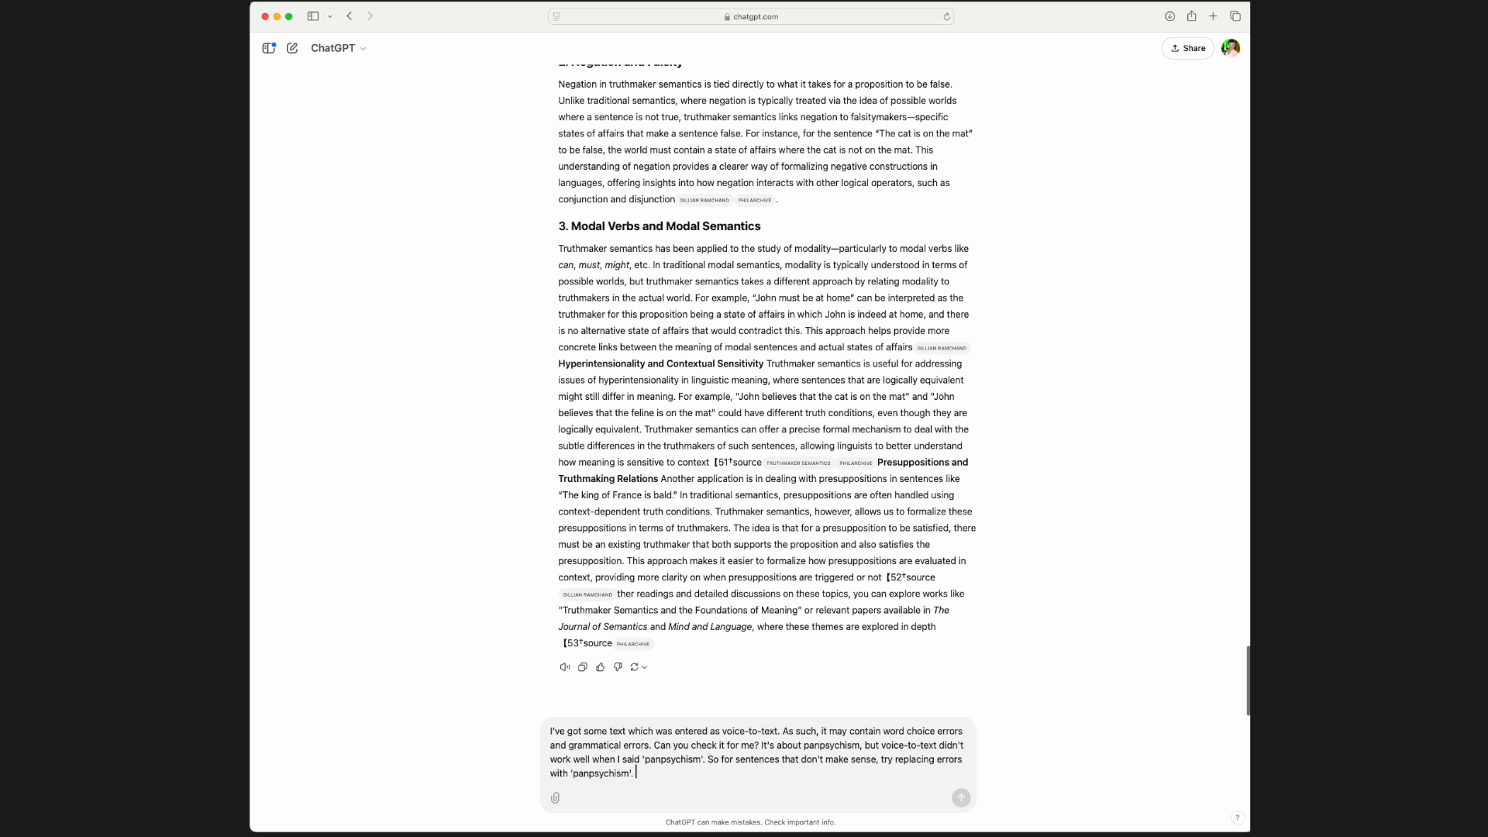
# - Ask for voice-to-text notes to be checked for word choice and grammar errors, supply the "Notes on panpsychism" text, and review the corrected version
pyautogui.press('Return')
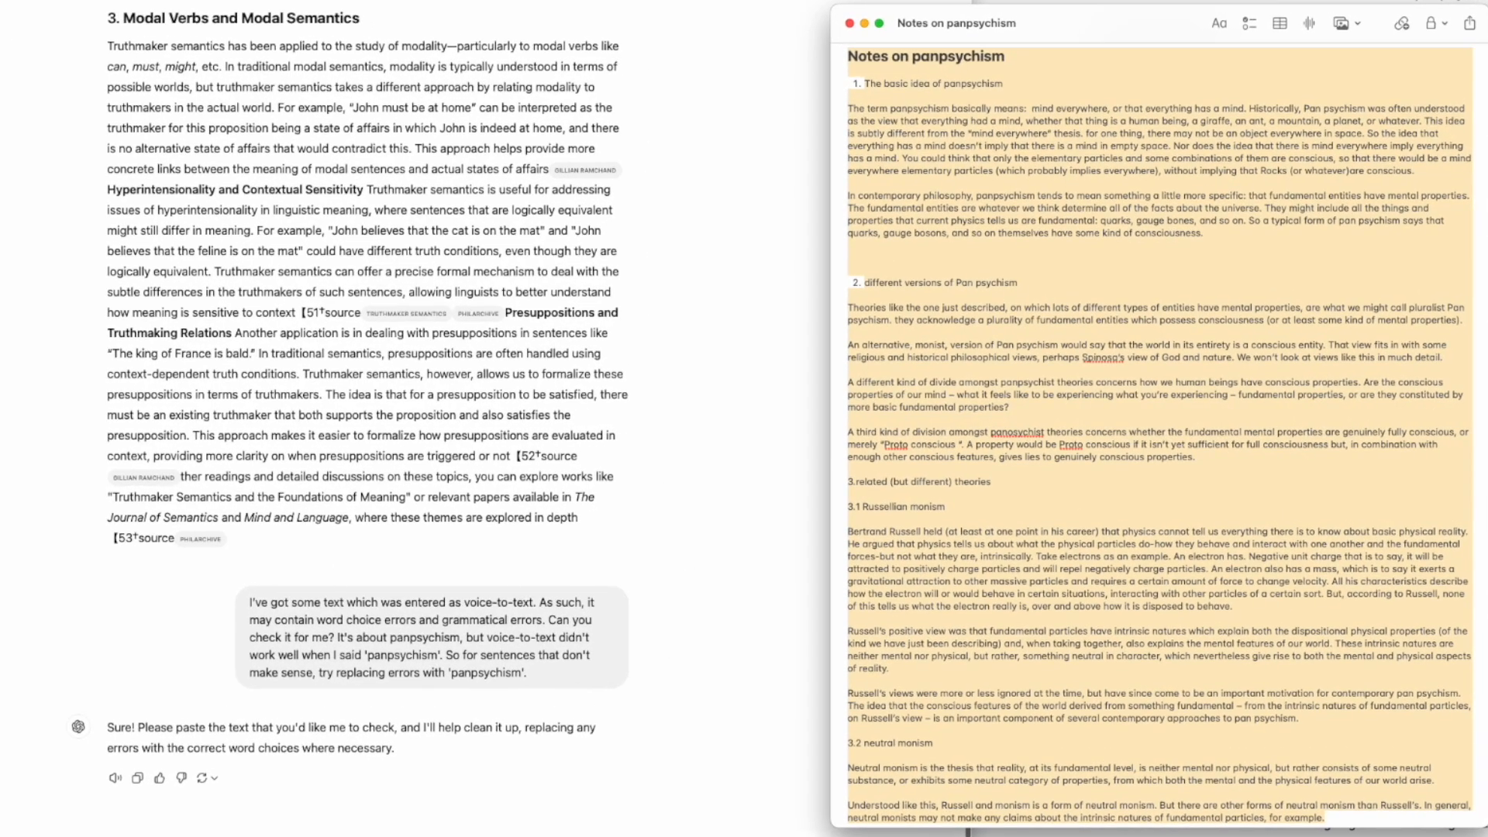
pyautogui.press('super+Tab')
pyautogui.press('super+v')
pyautogui.press('Return')
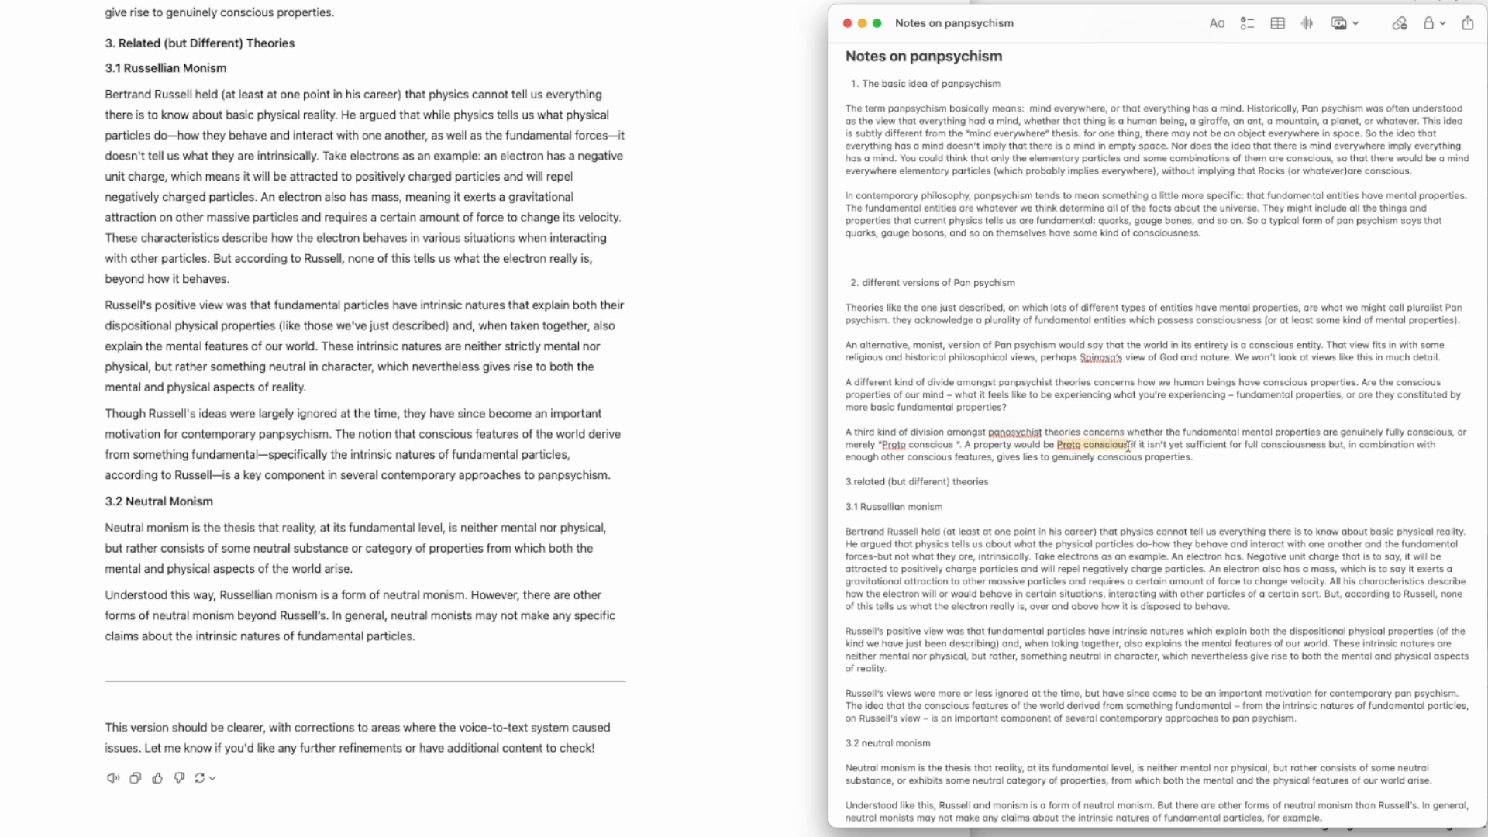
pyautogui.click(515, 359)
pyautogui.scroll(3, 519, 360)
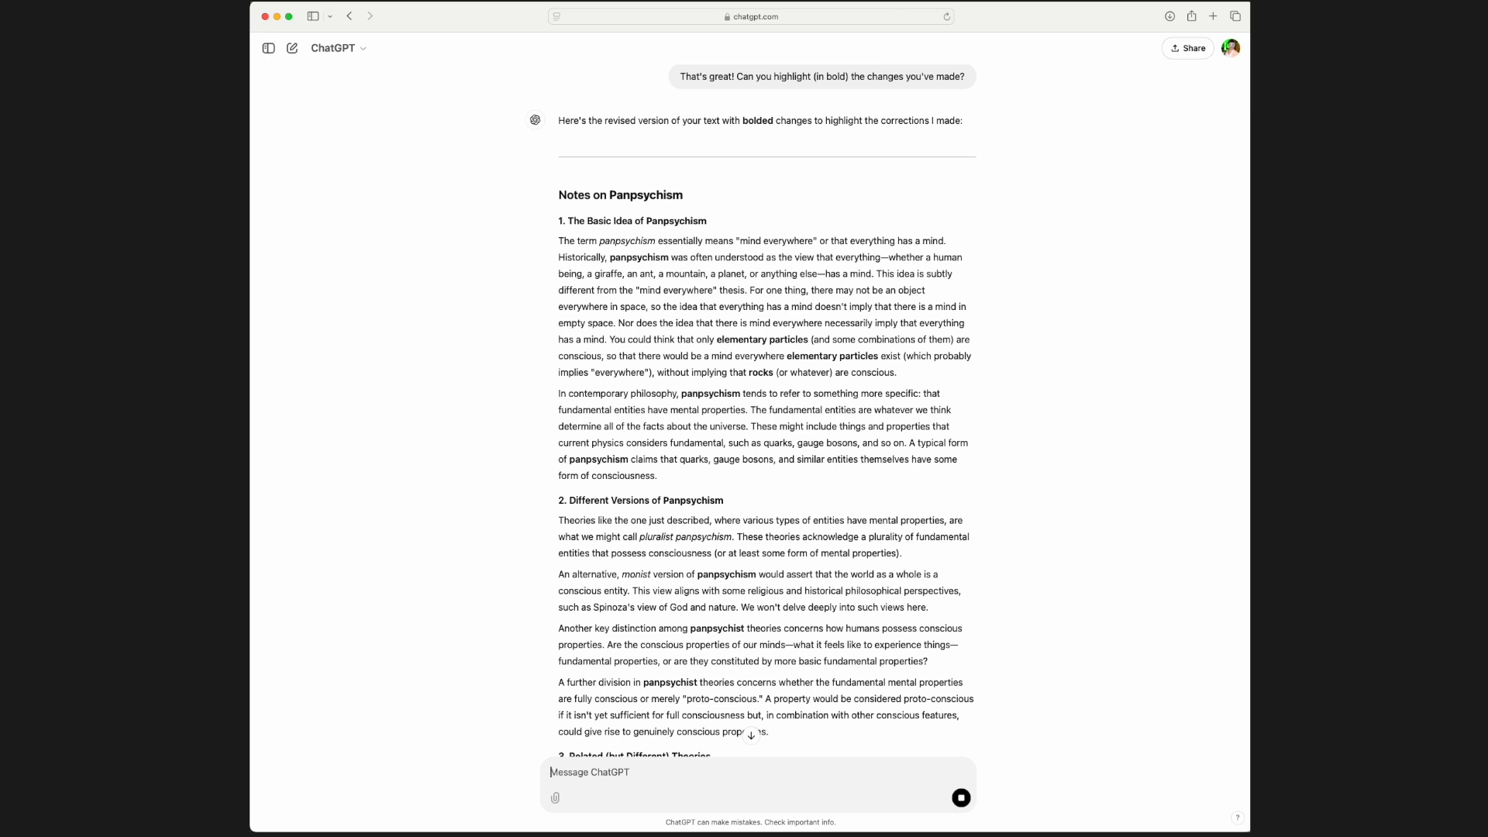
# - Examine the bolded changes throughout the revised panpsychism notes
pyautogui.scroll(-3, 788, 659)
pyautogui.scroll(-5, 790, 658)
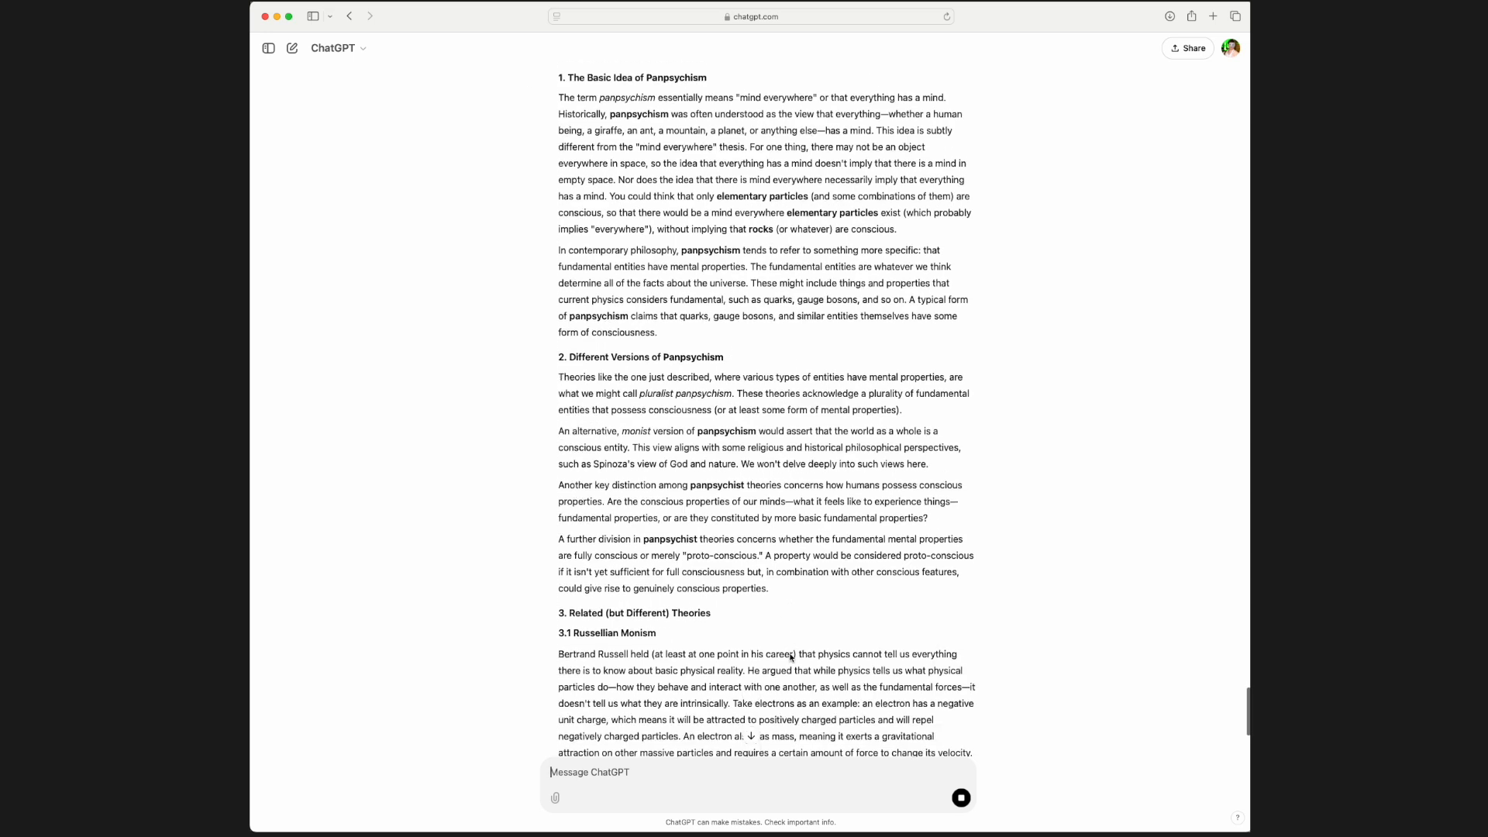
pyautogui.scroll(-6, 790, 657)
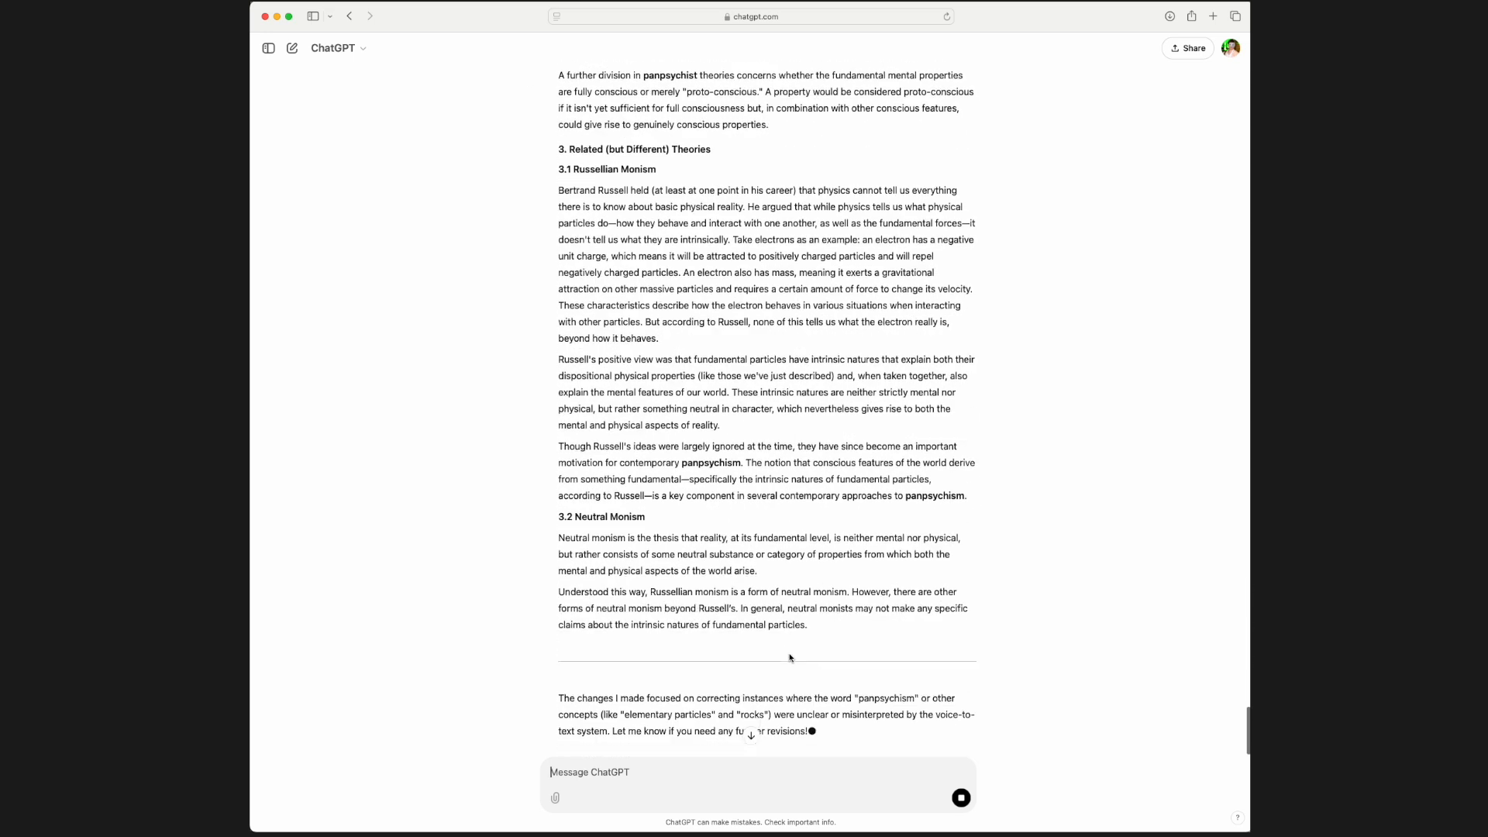
pyautogui.scroll(3, 790, 654)
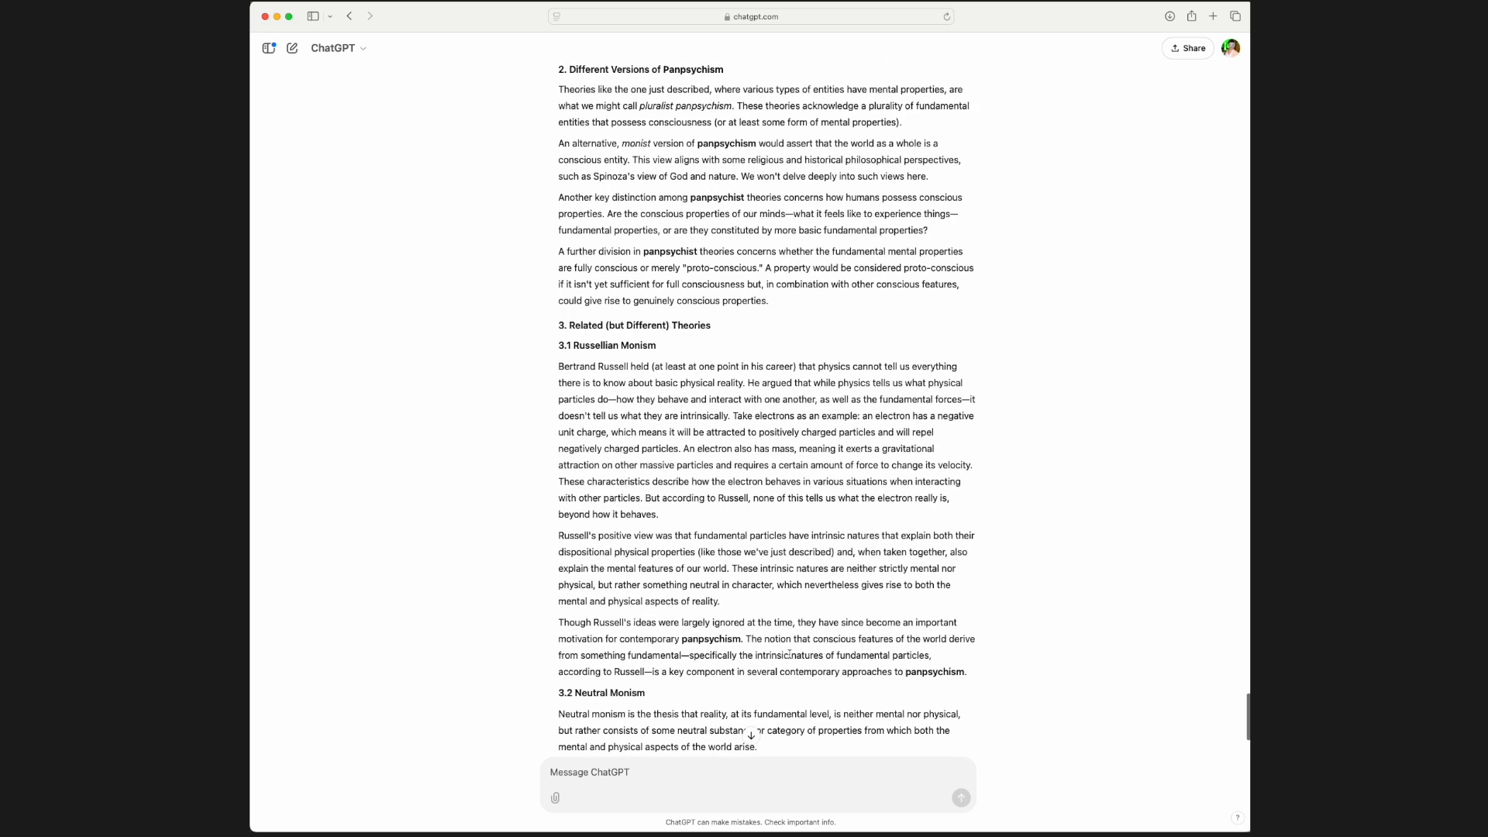
pyautogui.scroll(12, 790, 657)
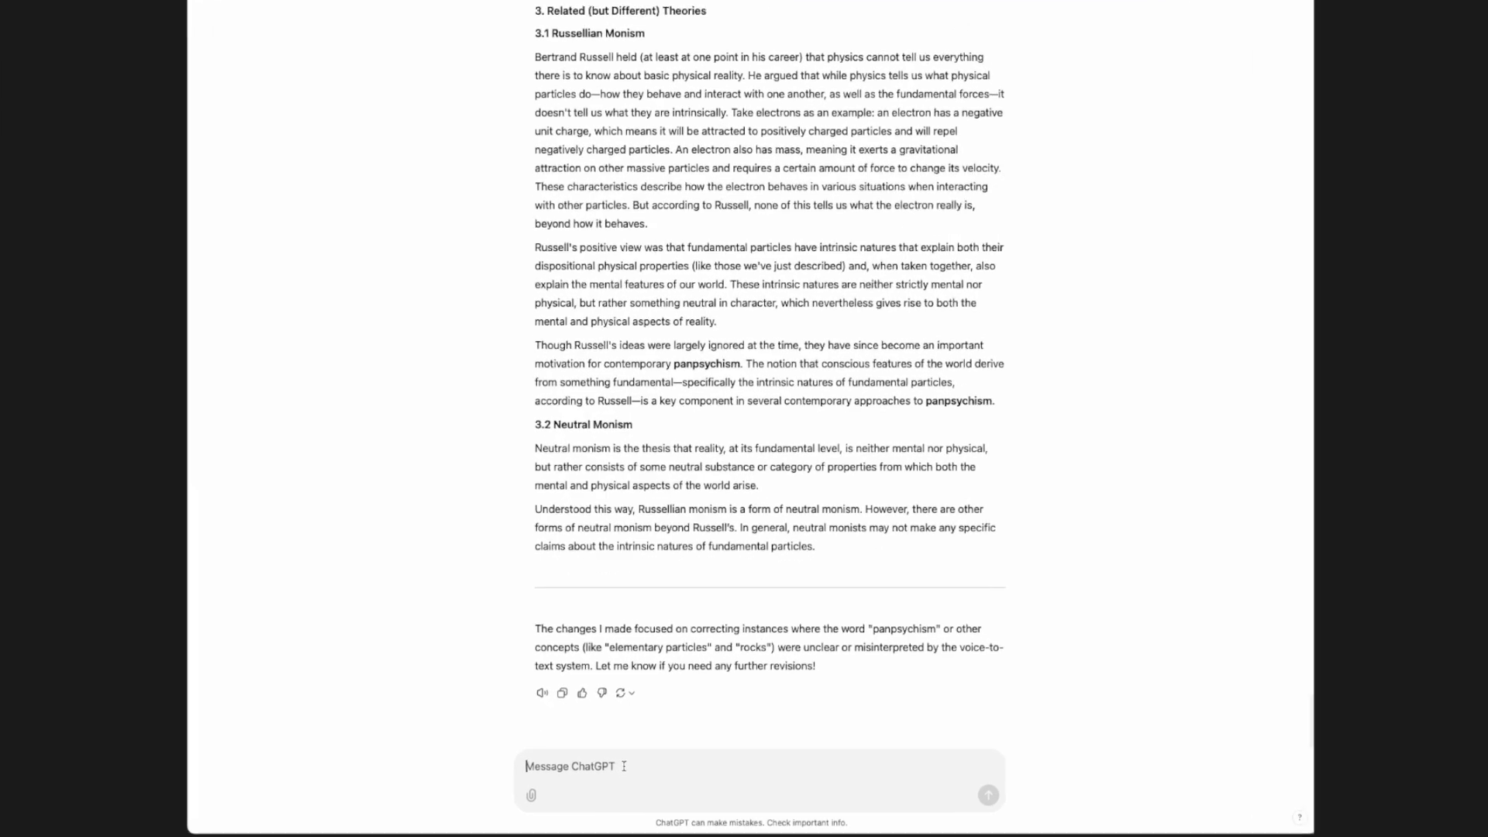
# - Ask where to cut 100 words from the text without changing the meaning, indicated using strikethrough, and check the returned version
pyautogui.write('I need to cut 100 words from this text. Can you suggest where I can cut words without changing the meaning? Please indicate using strikethrough text.')
pyautogui.press('Return')
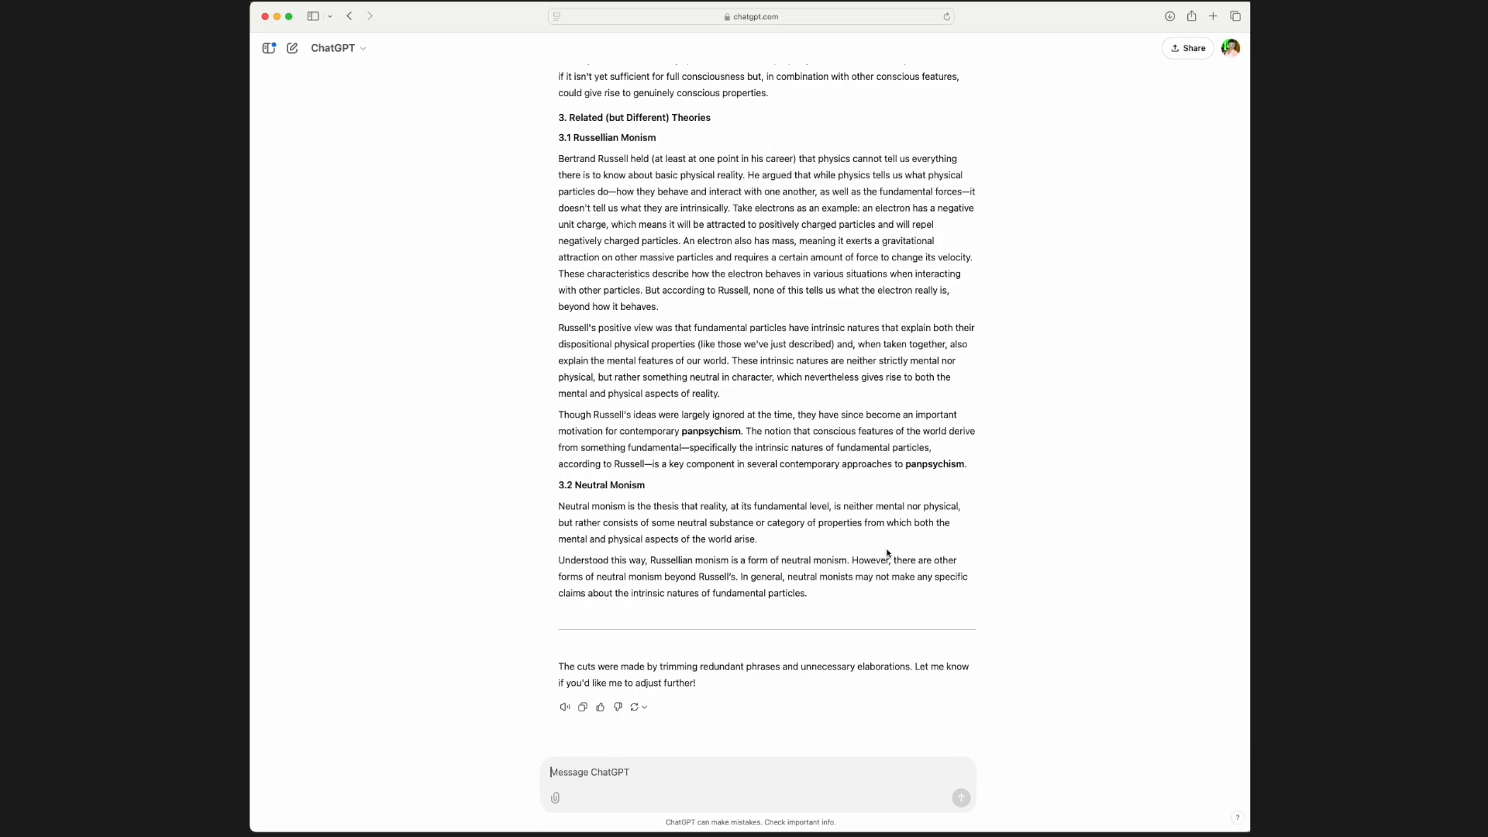
pyautogui.scroll(15, 888, 552)
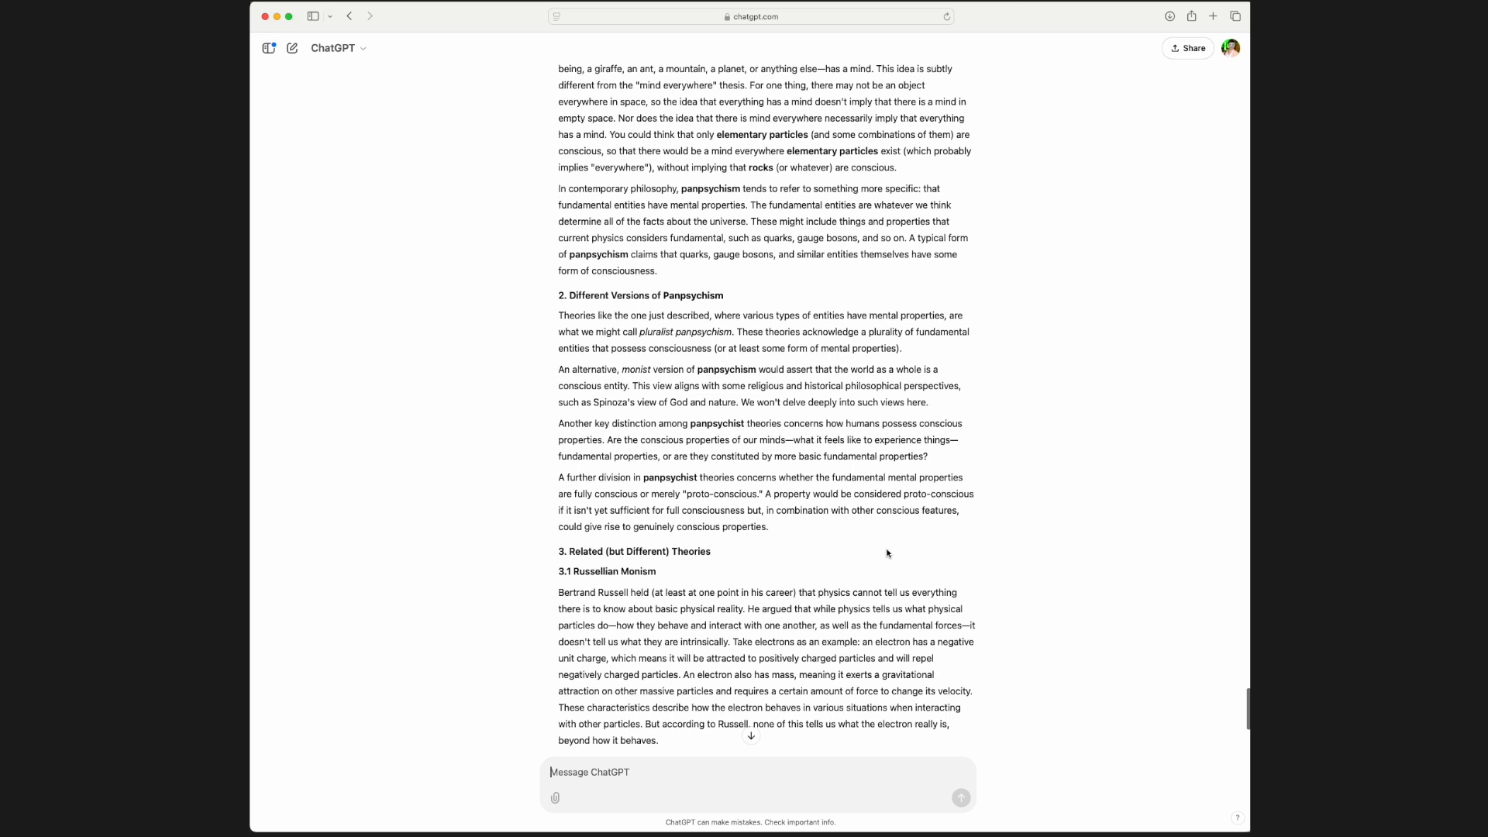
pyautogui.scroll(2, 888, 552)
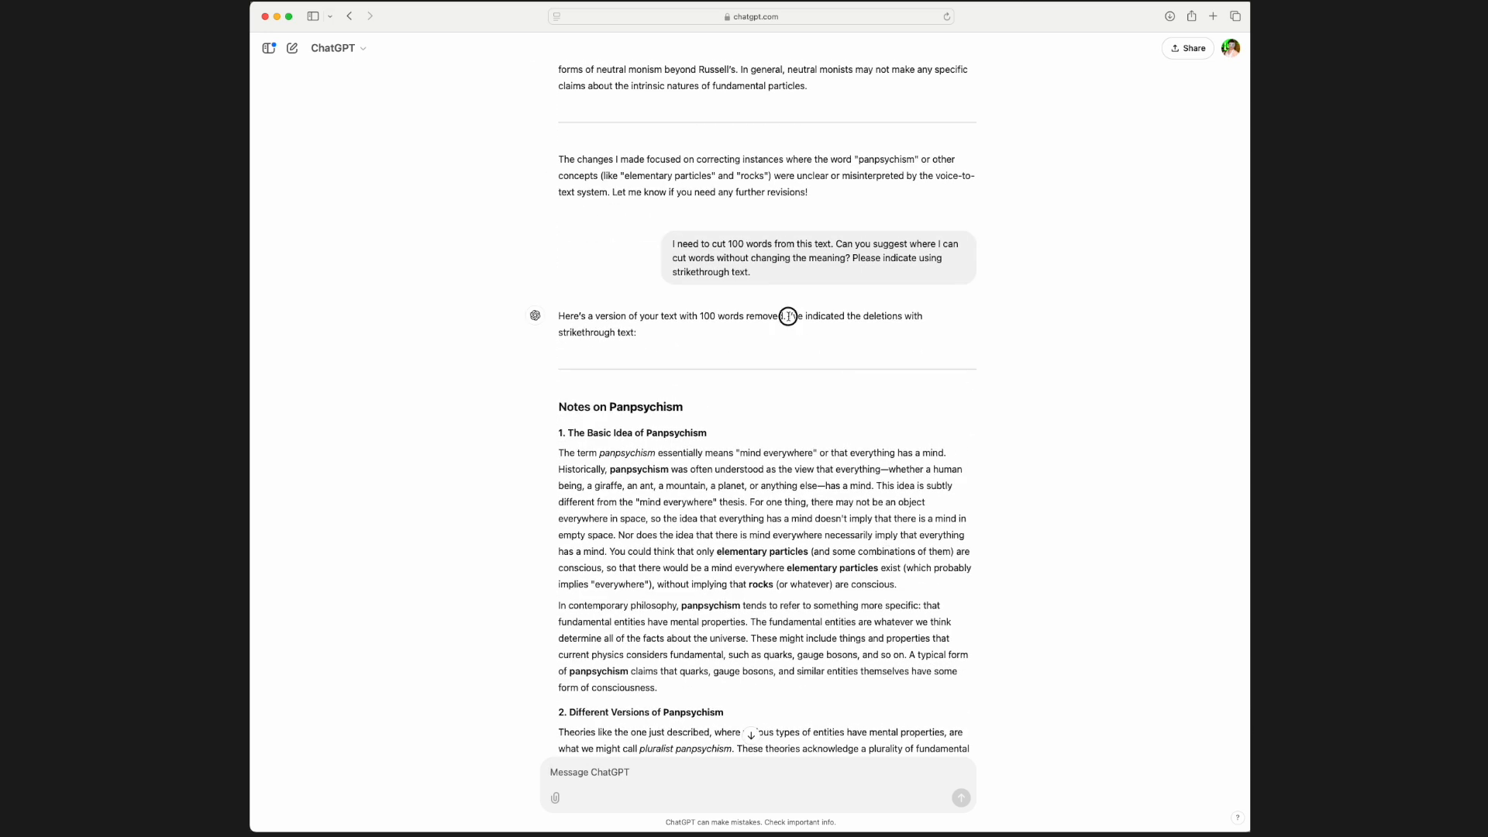
pyautogui.scroll(-6, 747, 511)
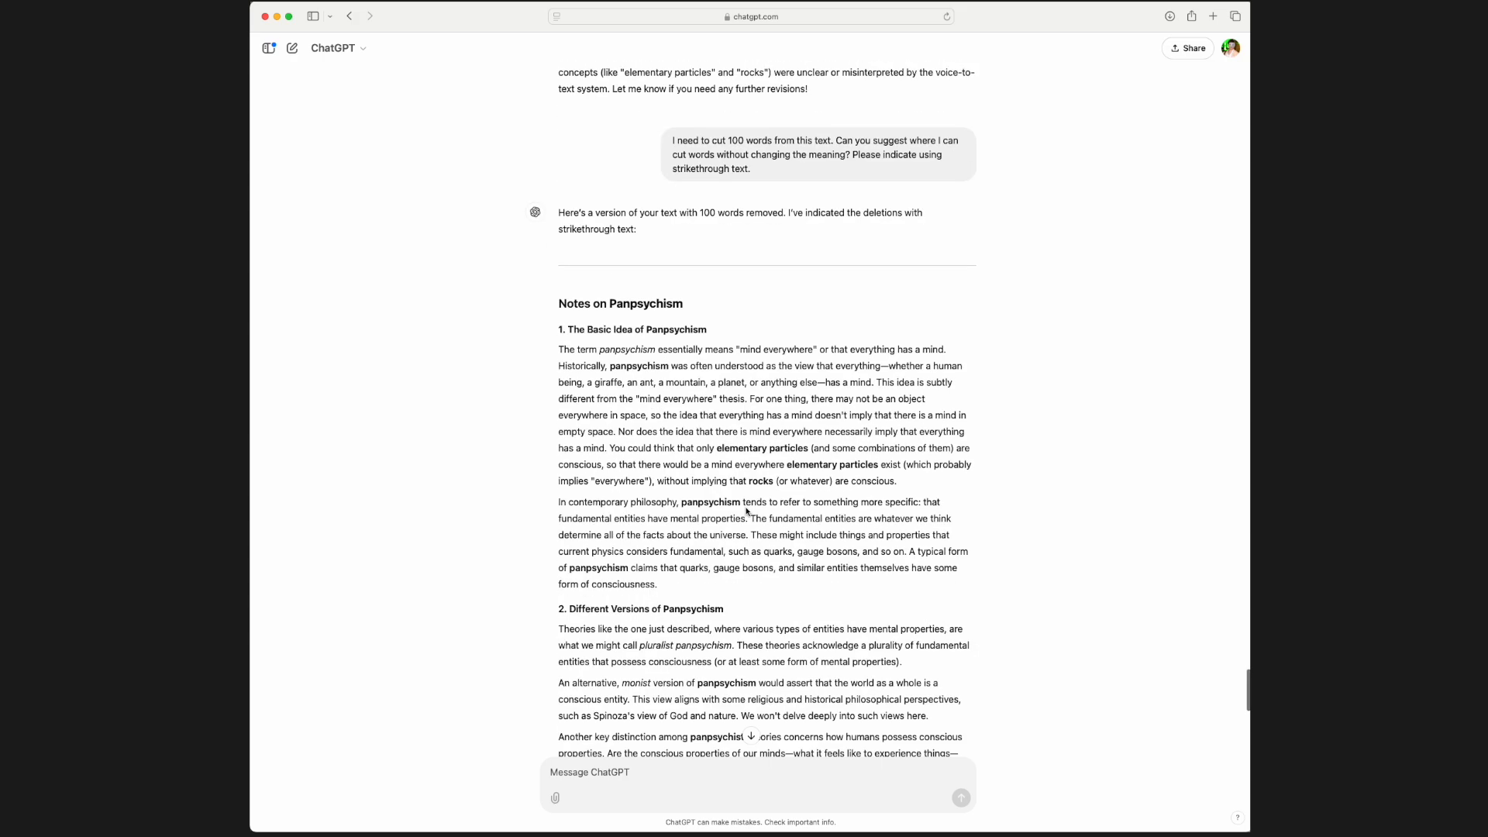